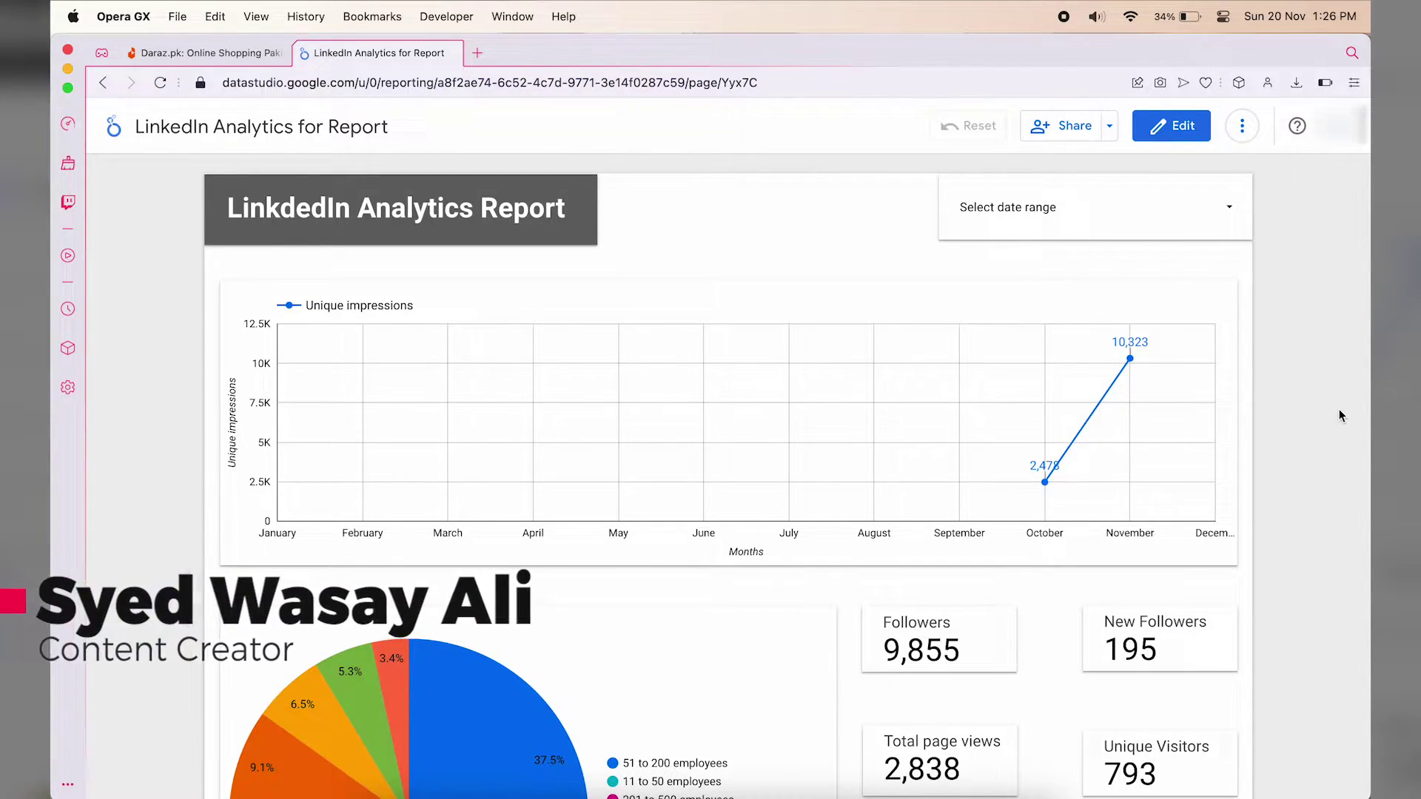
Step: Browse the 'datahub gladiator' results and open 'Data Sources of the Data Hub'
scroll(1342, 416, down, 3)
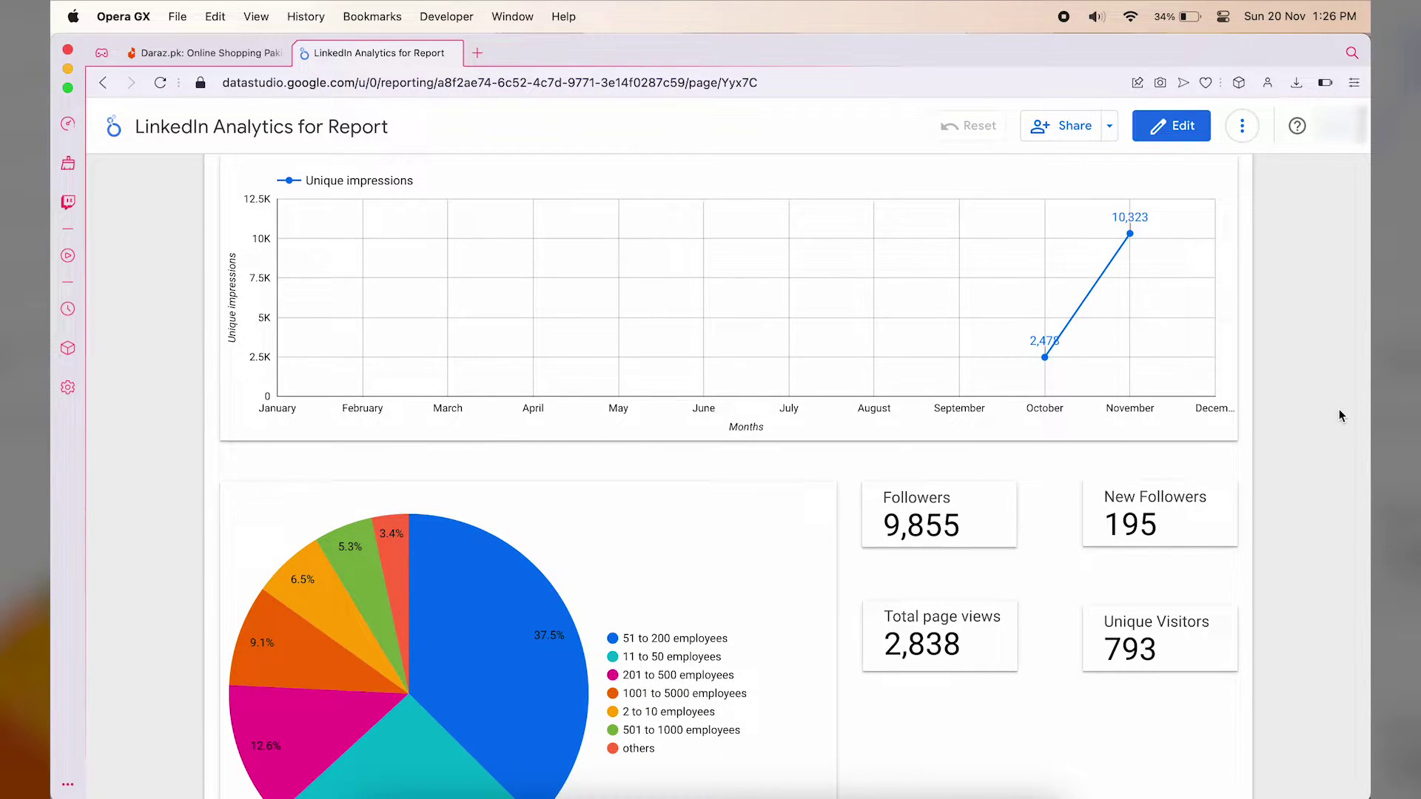
scroll(1342, 416, down, 5)
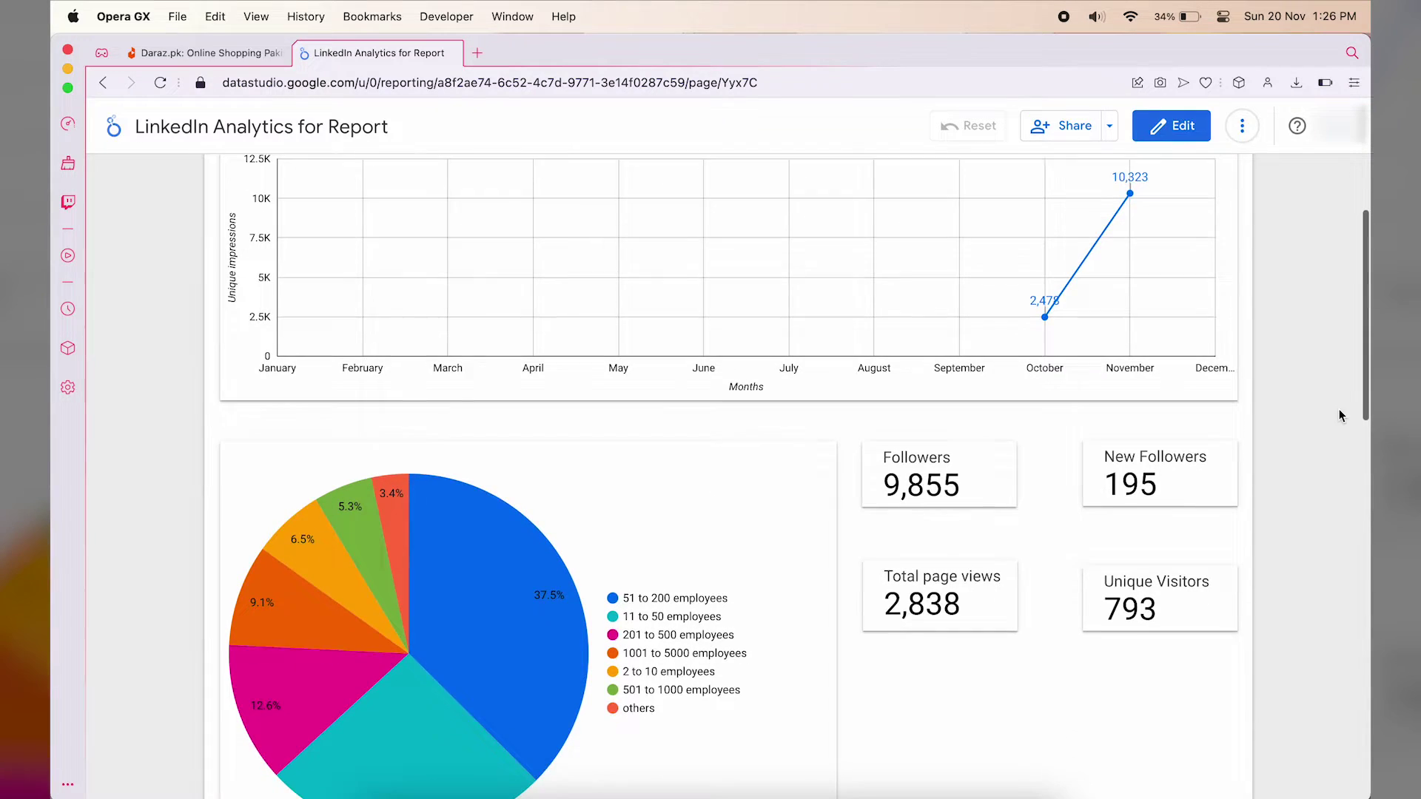
mouse_move(460, 449)
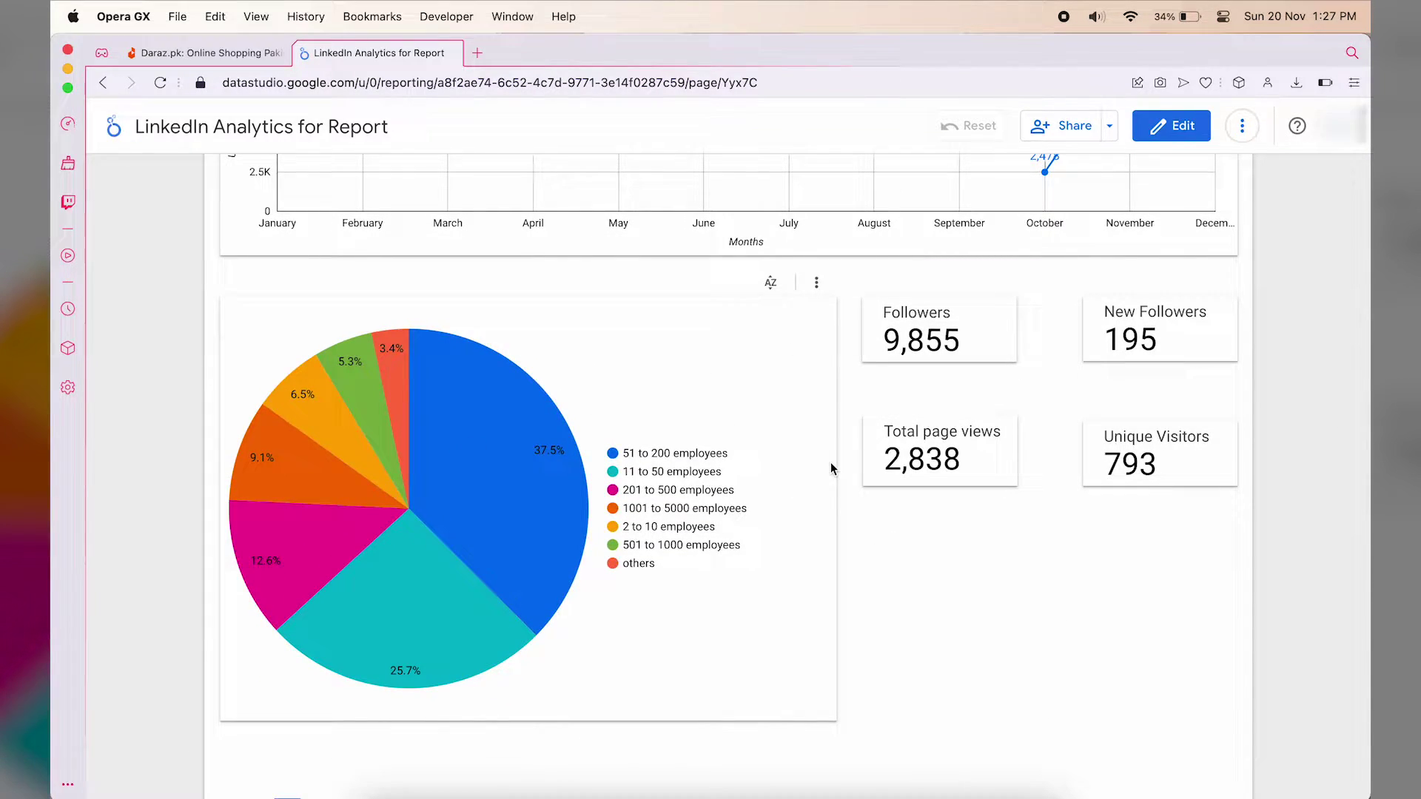
scroll(831, 468, down, 1)
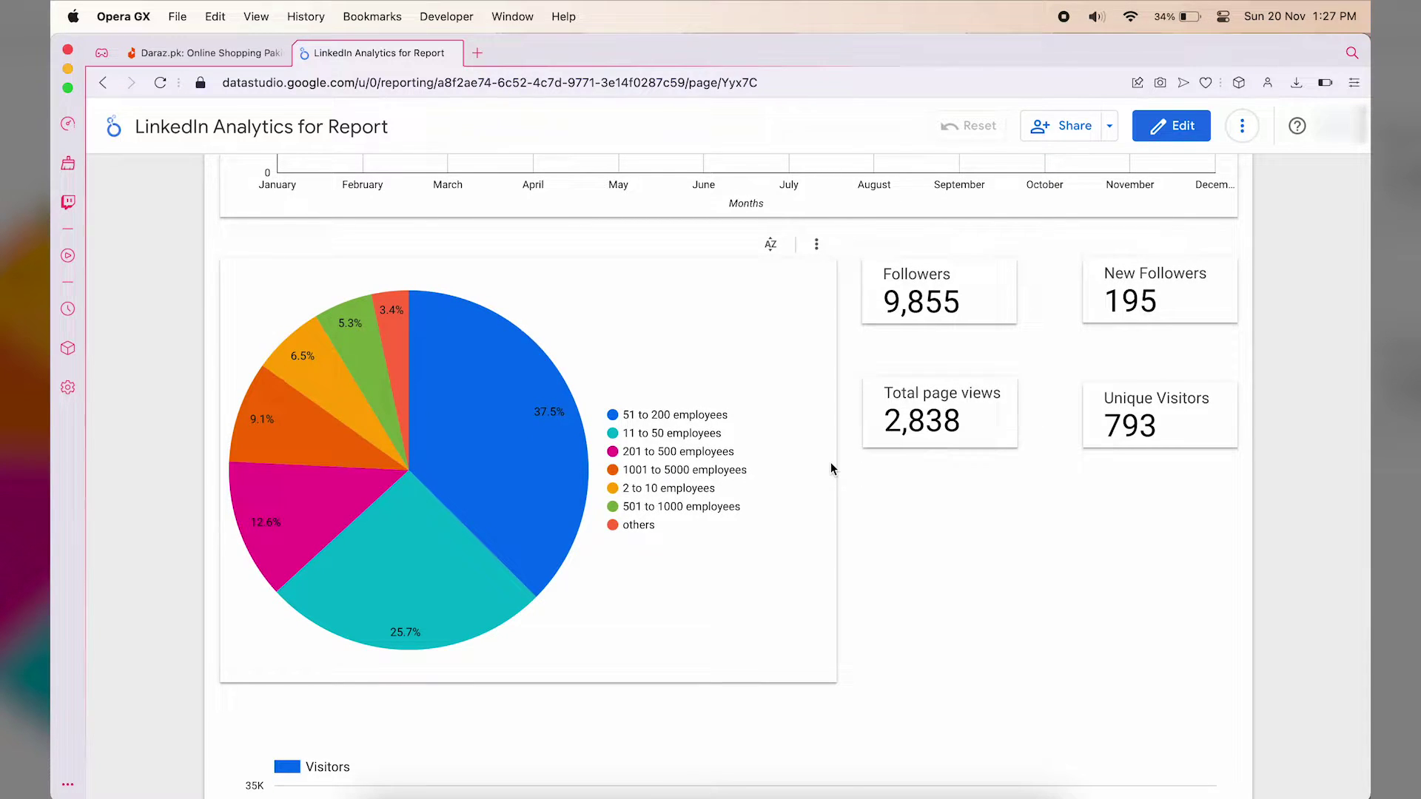
scroll(830, 462, down, 10)
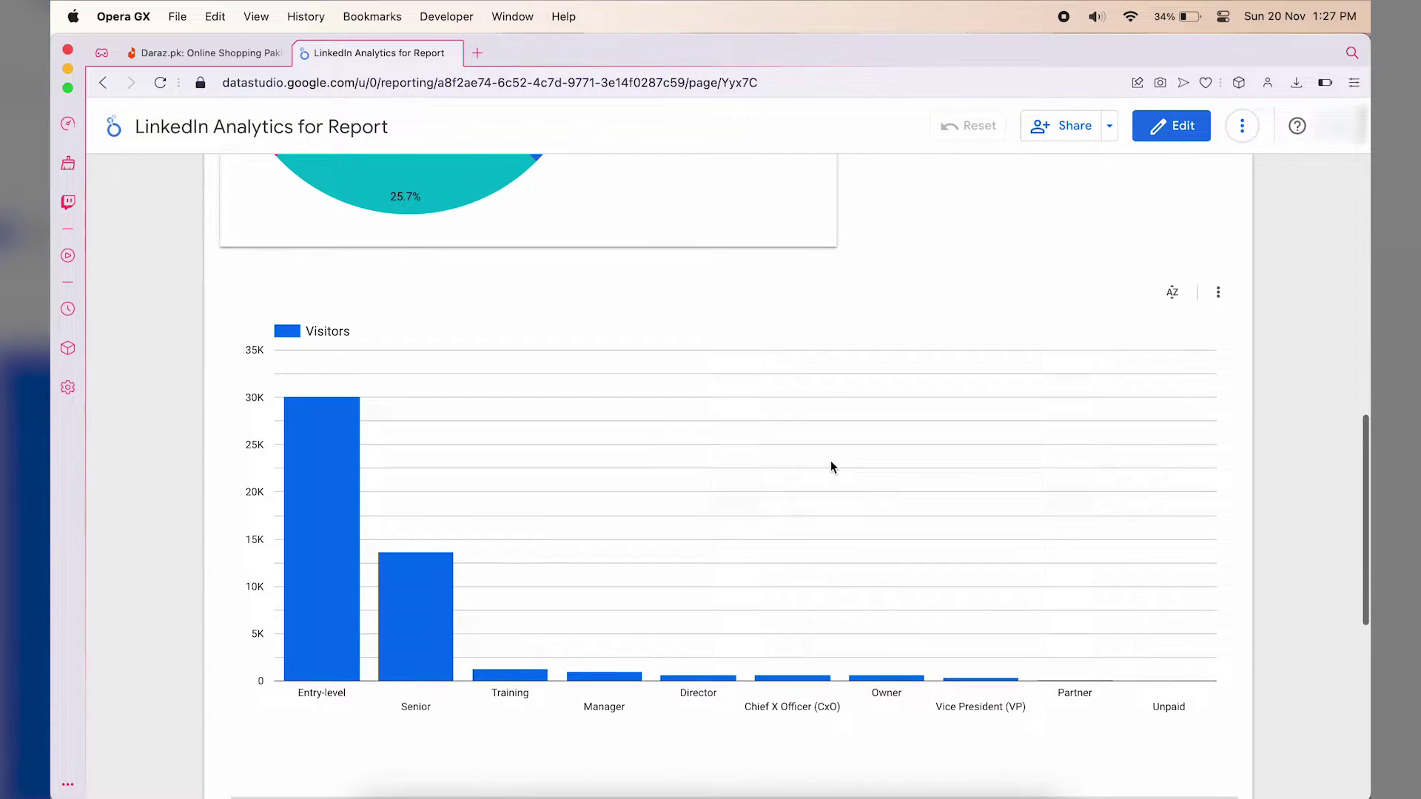
scroll(830, 466, up, 12)
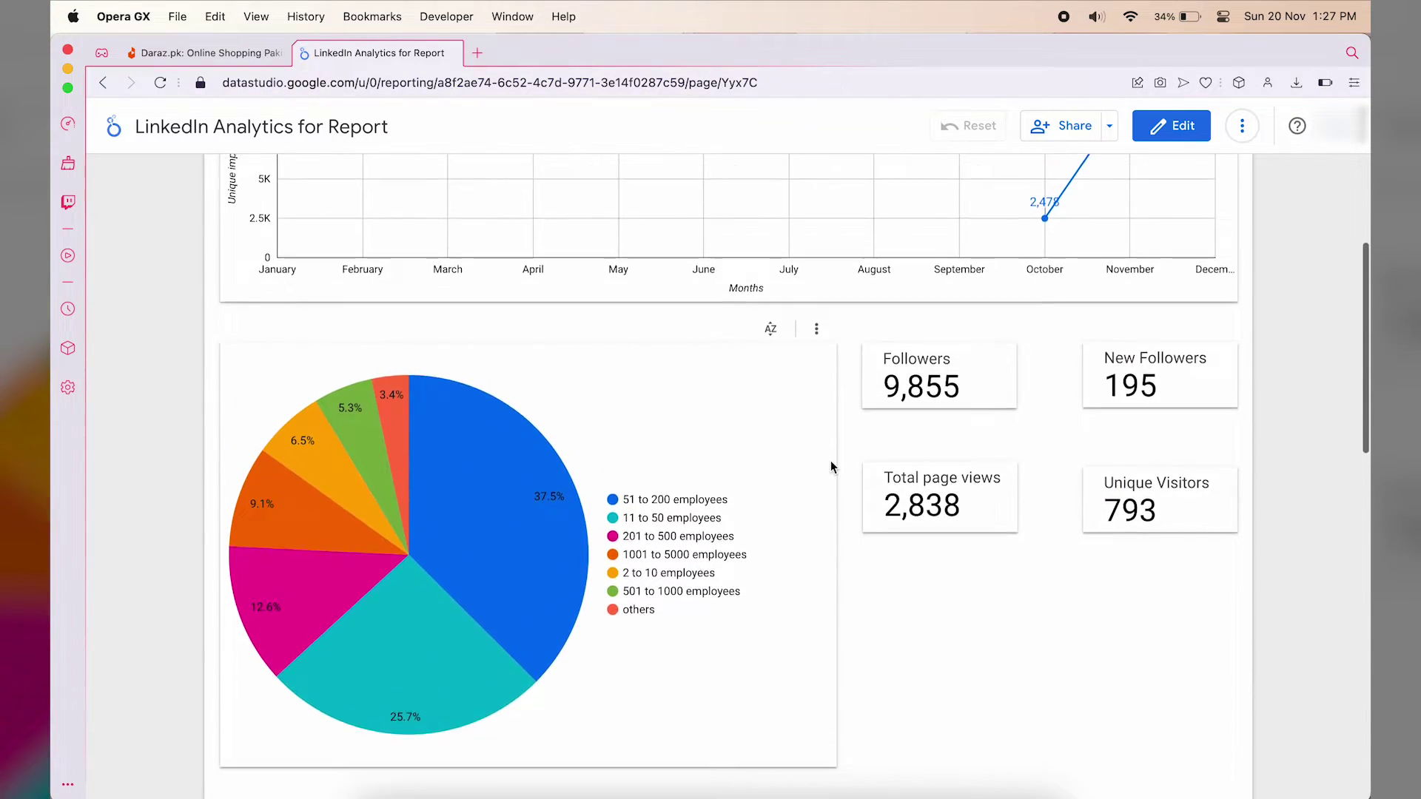
scroll(831, 468, up, 6)
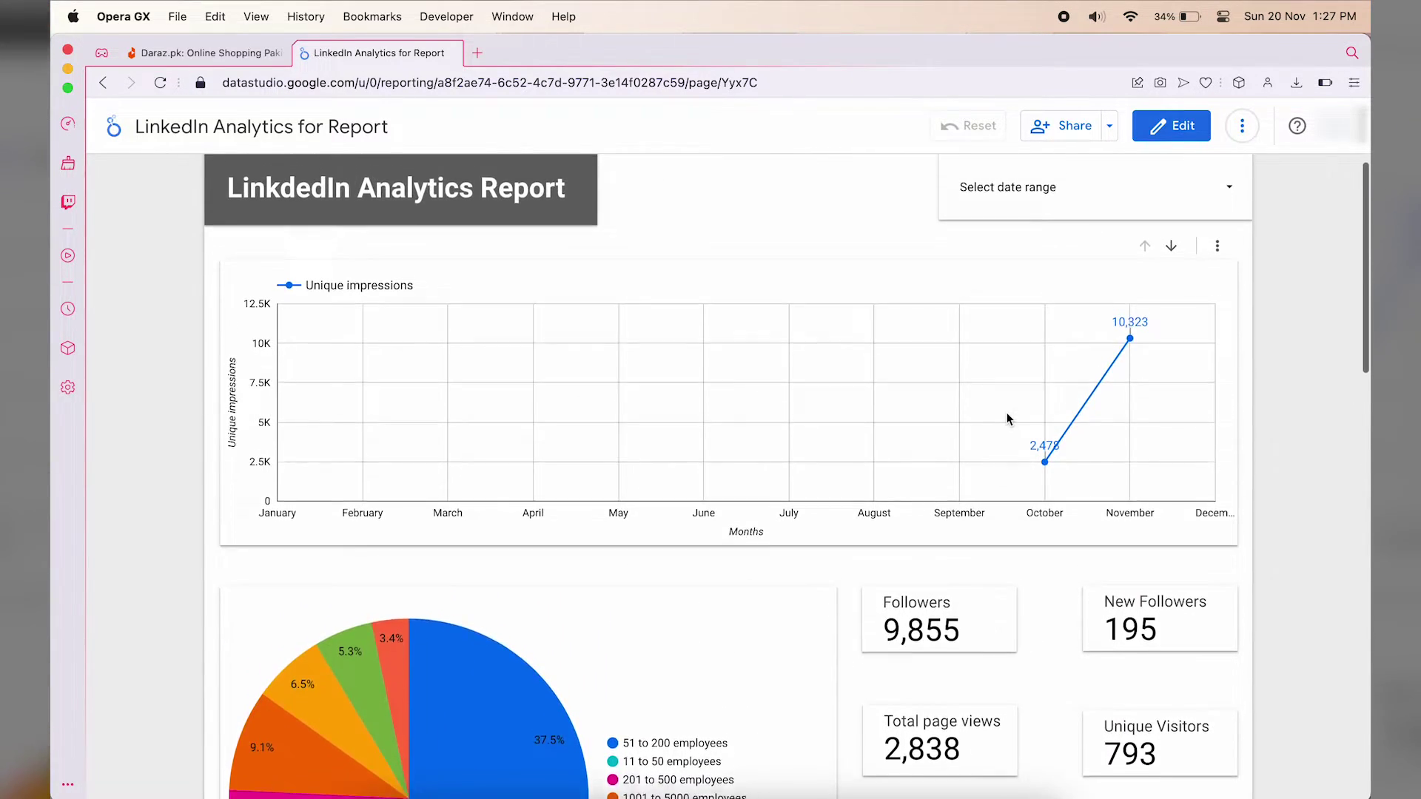
mouse_move(1081, 427)
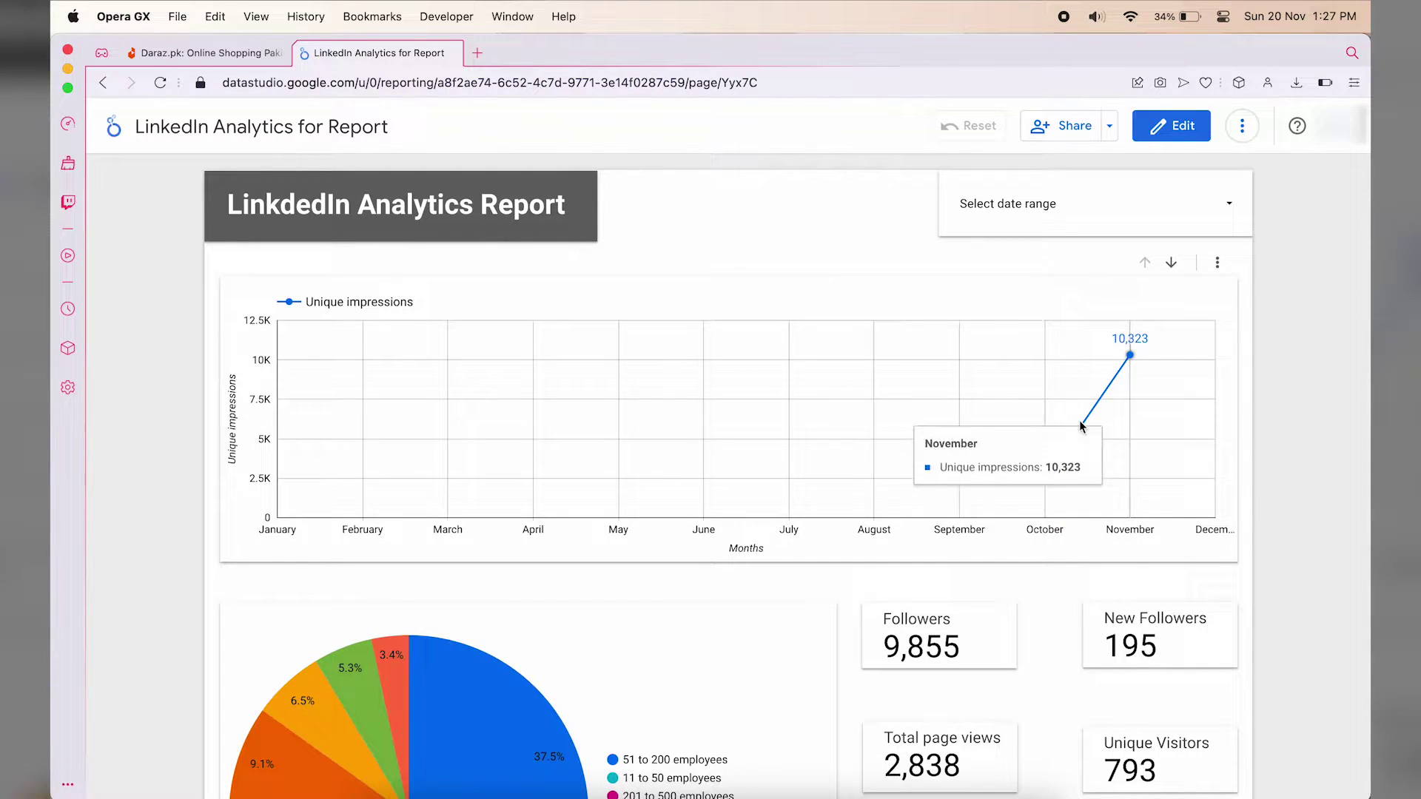
scroll(1070, 437, down, 7)
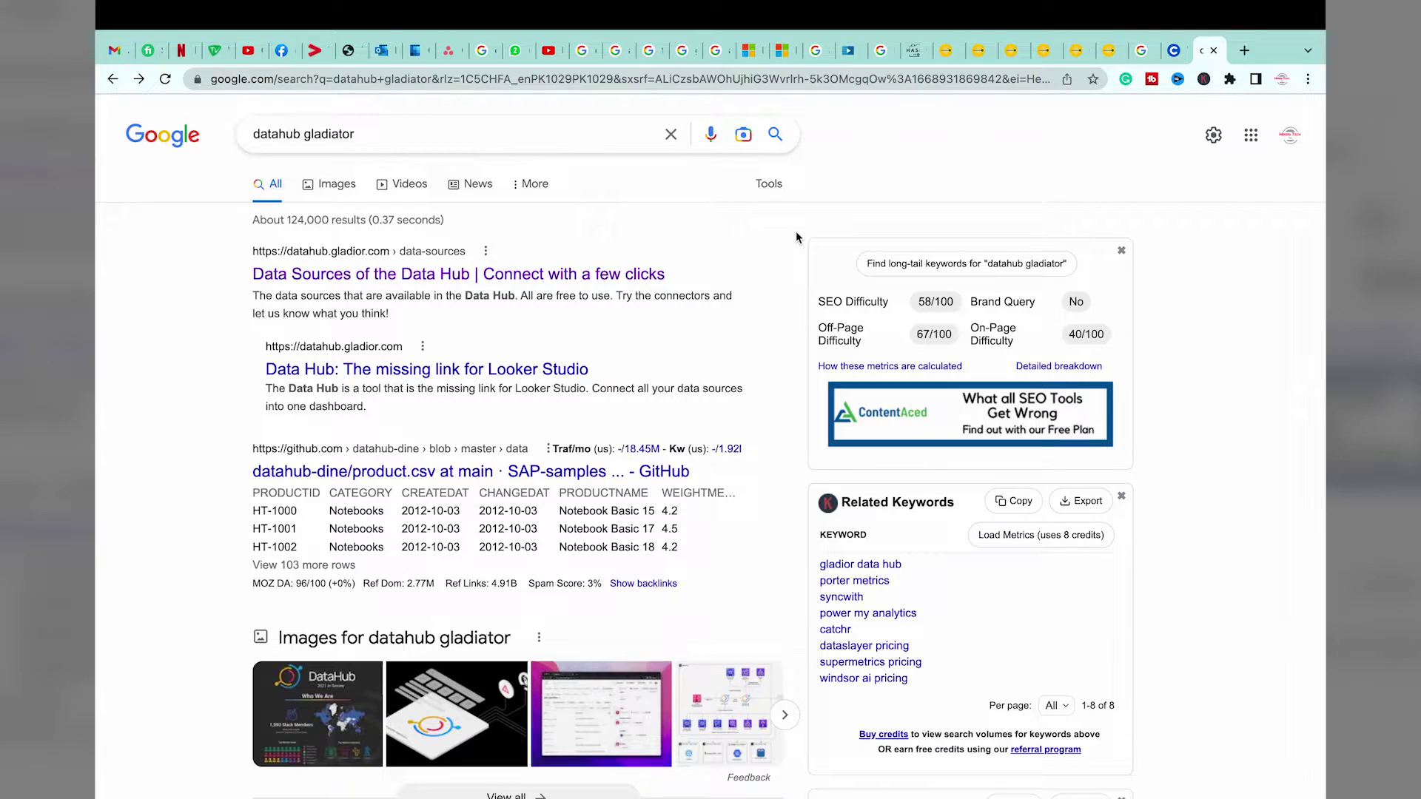
drag(354, 134, 252, 136)
click(564, 276)
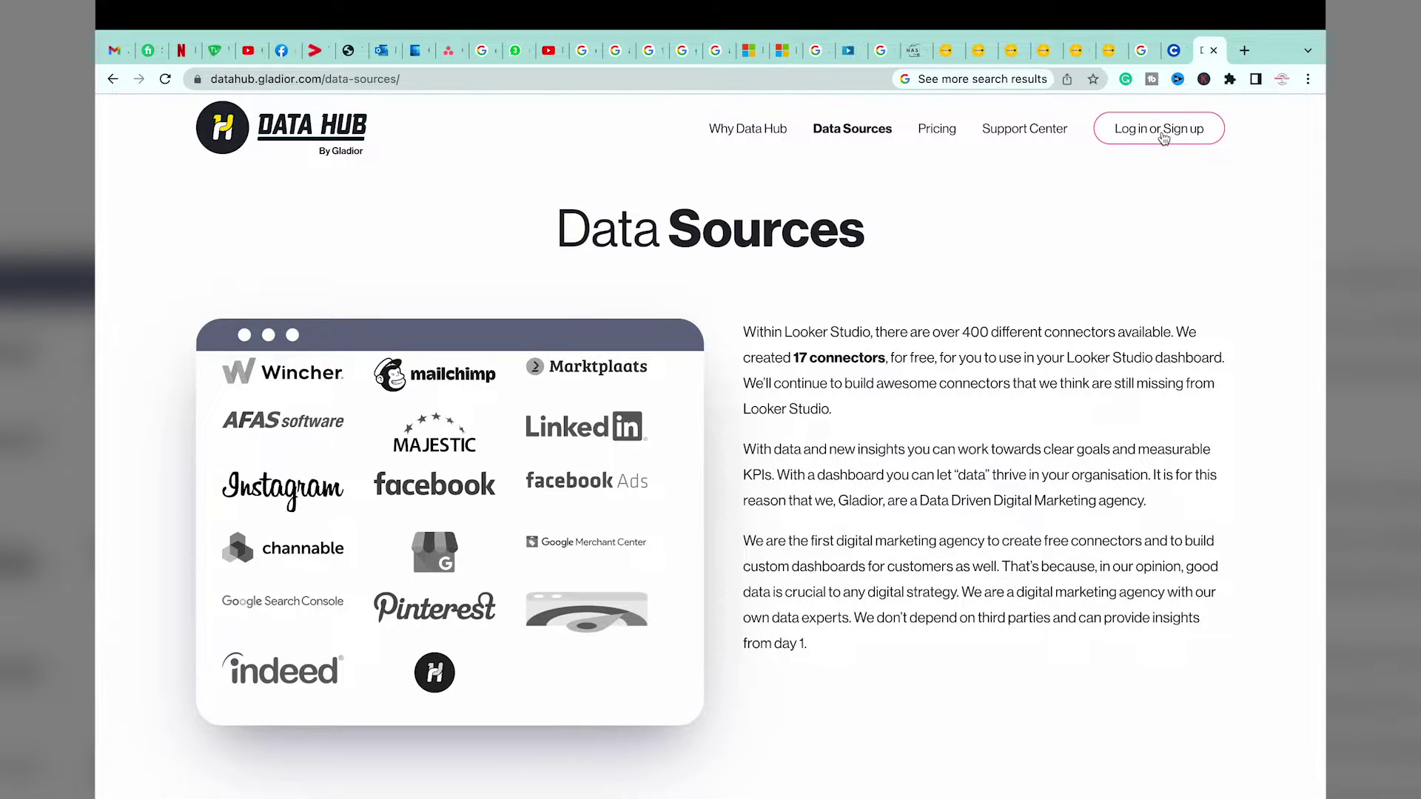
Step: Open the Pricing page and expand the plan feature comparison
click(937, 130)
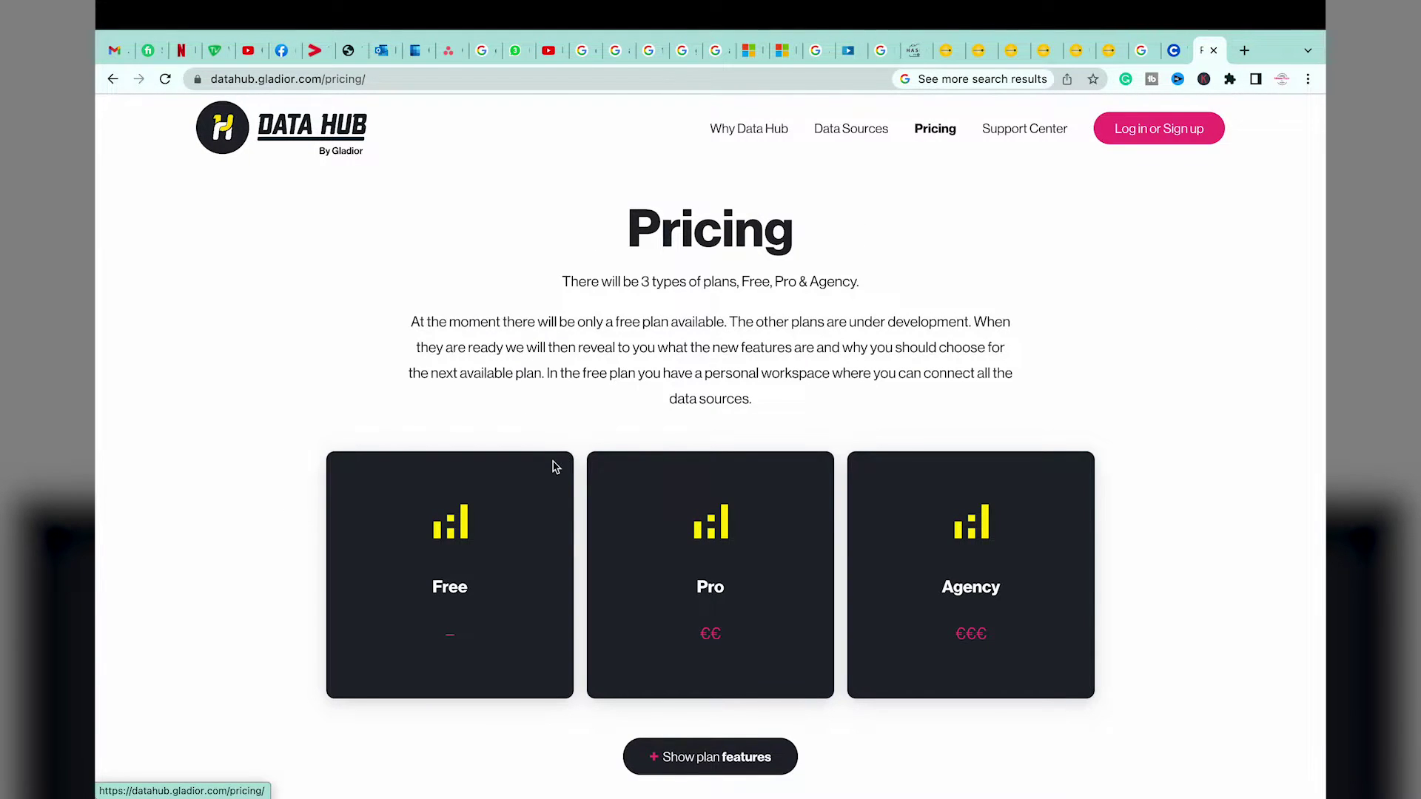
scroll(456, 592, down, 2)
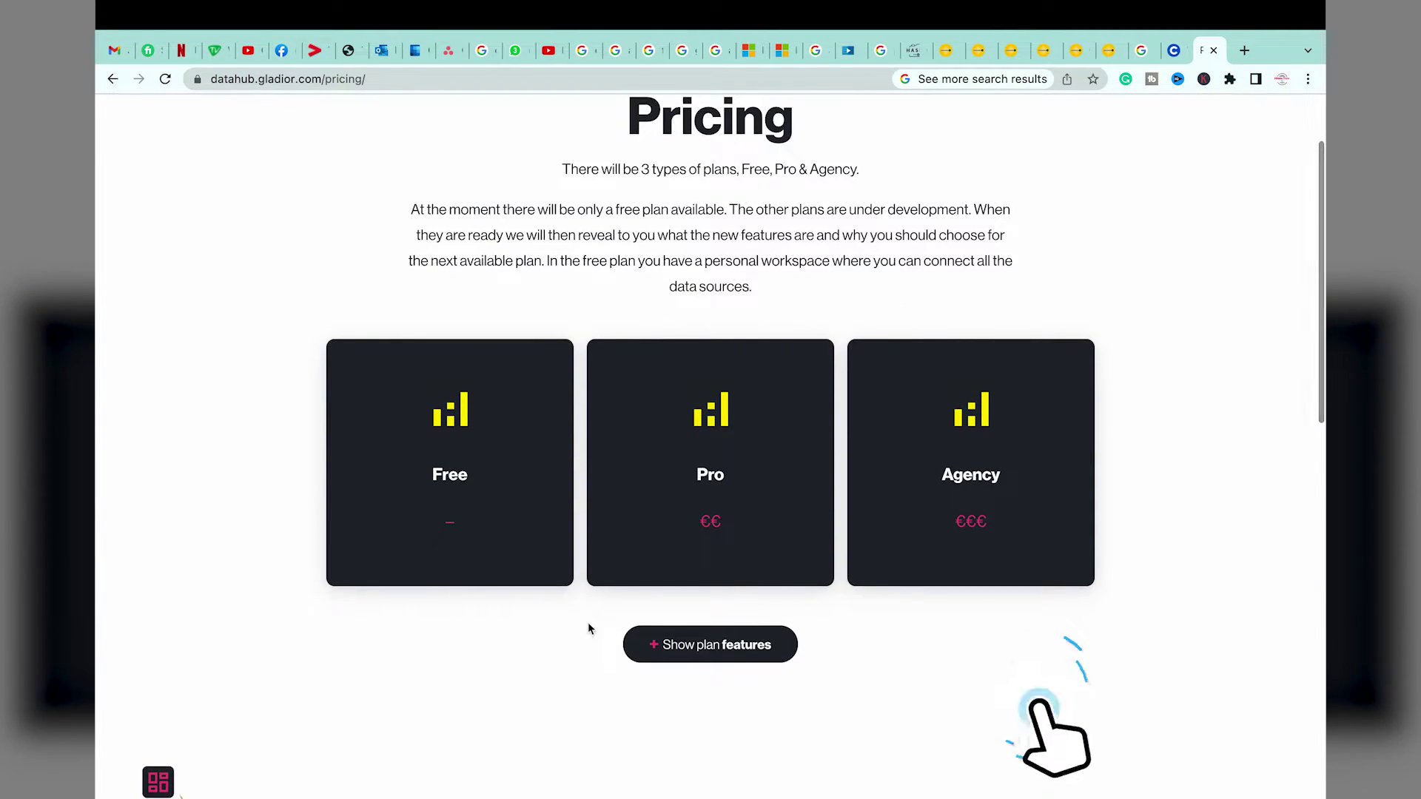
scroll(600, 629, down, 4)
click(729, 325)
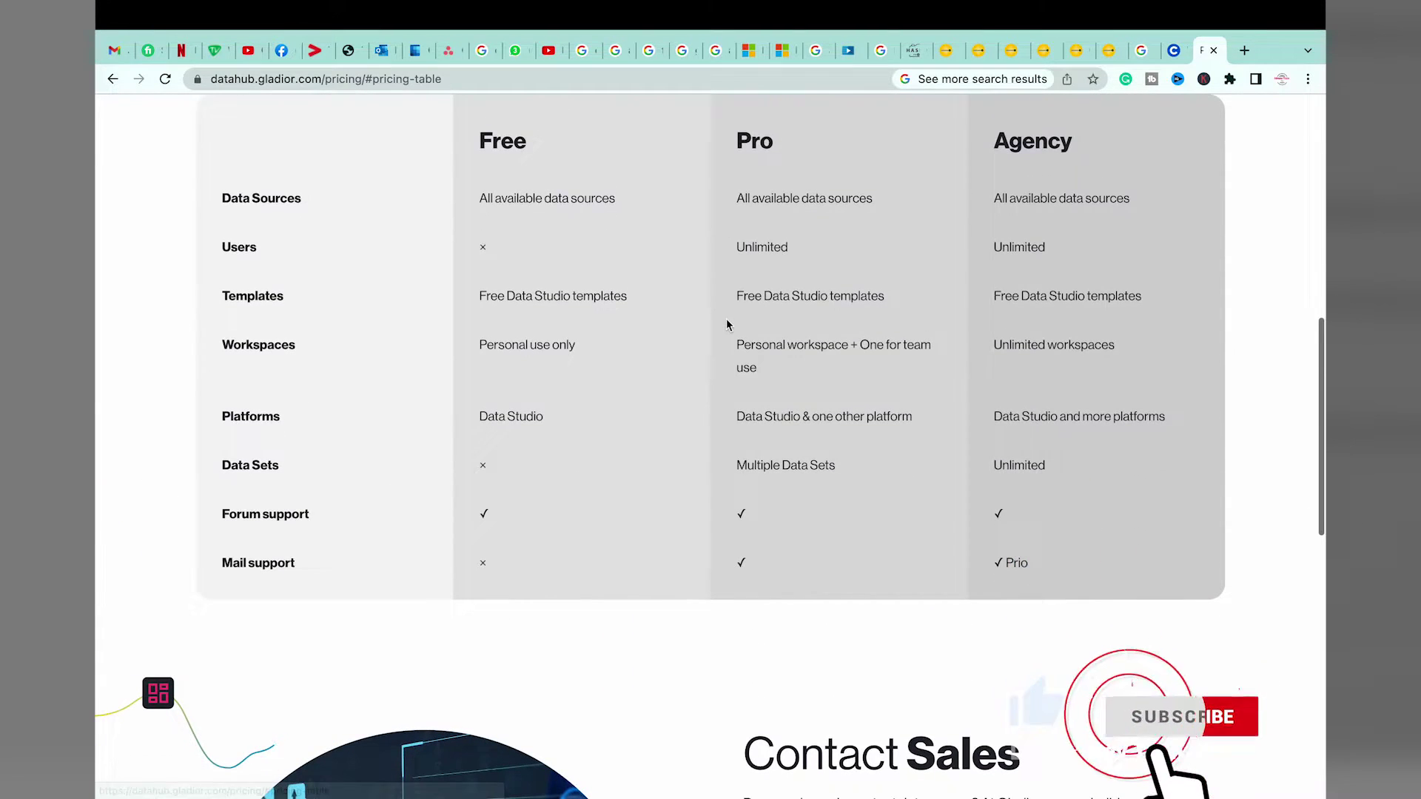
scroll(592, 319, up, 4)
scroll(562, 527, down, 2)
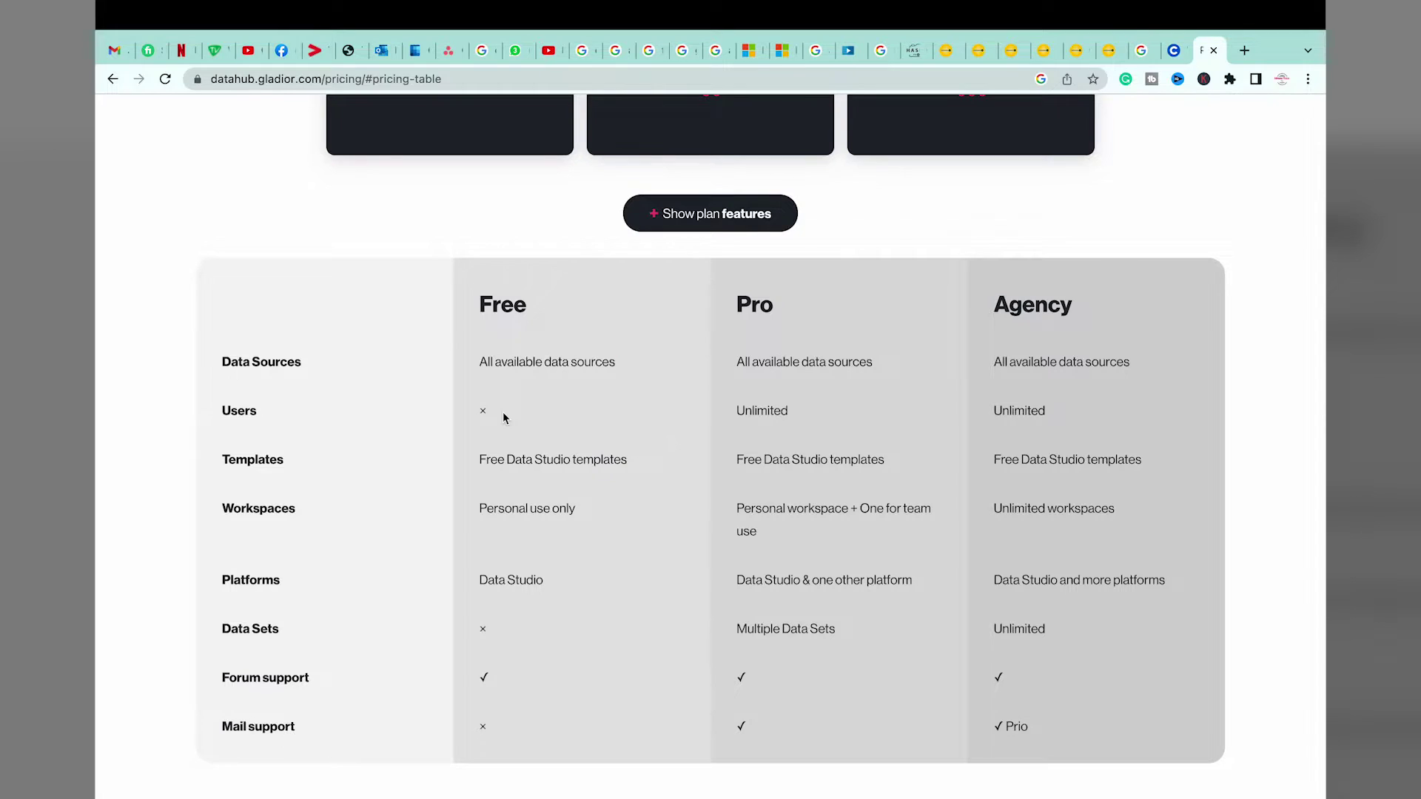
scroll(503, 412, down, 1)
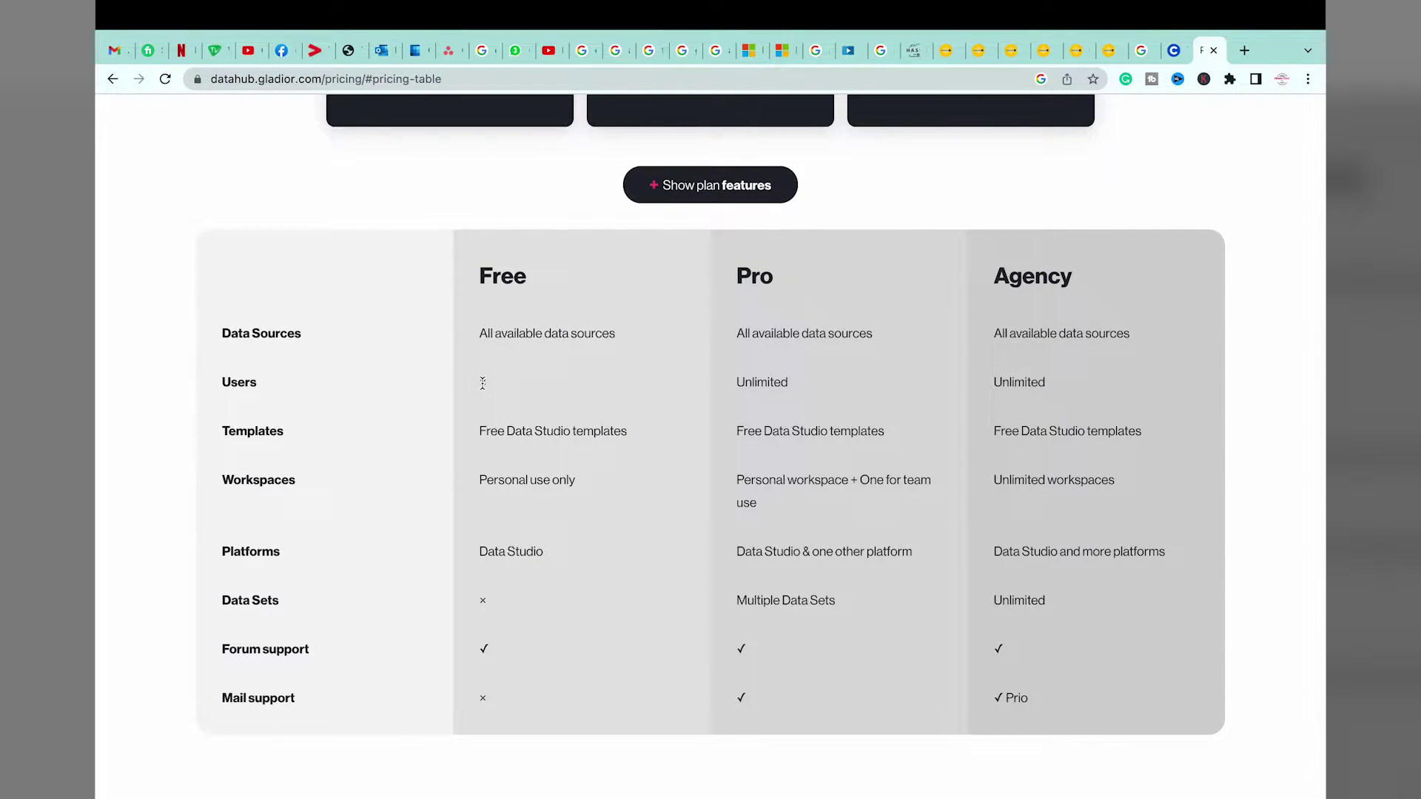
Step: Review the Free plan's rows: free Data Studio templates, personal use only, Data Studio platform
drag(494, 427, 642, 425)
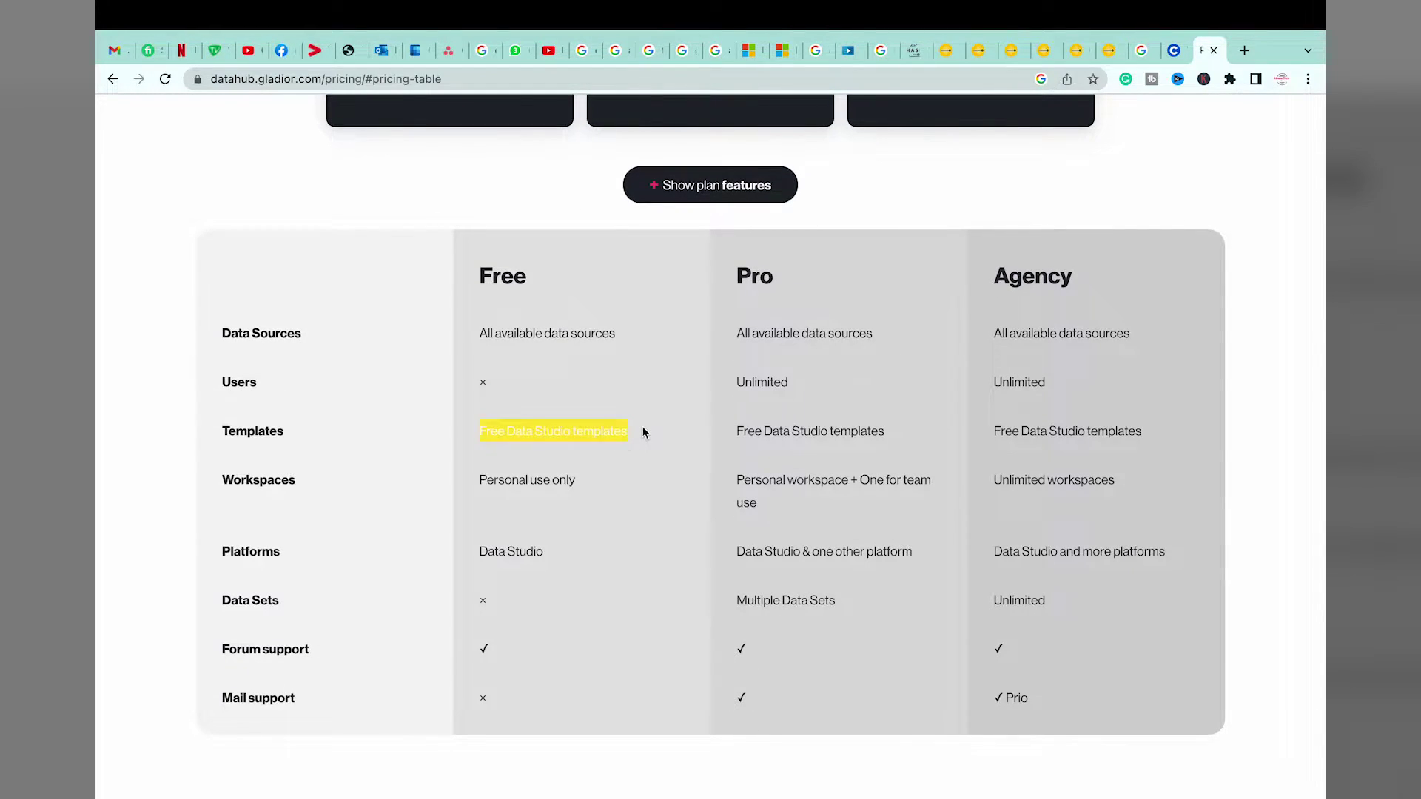
drag(472, 482, 617, 488)
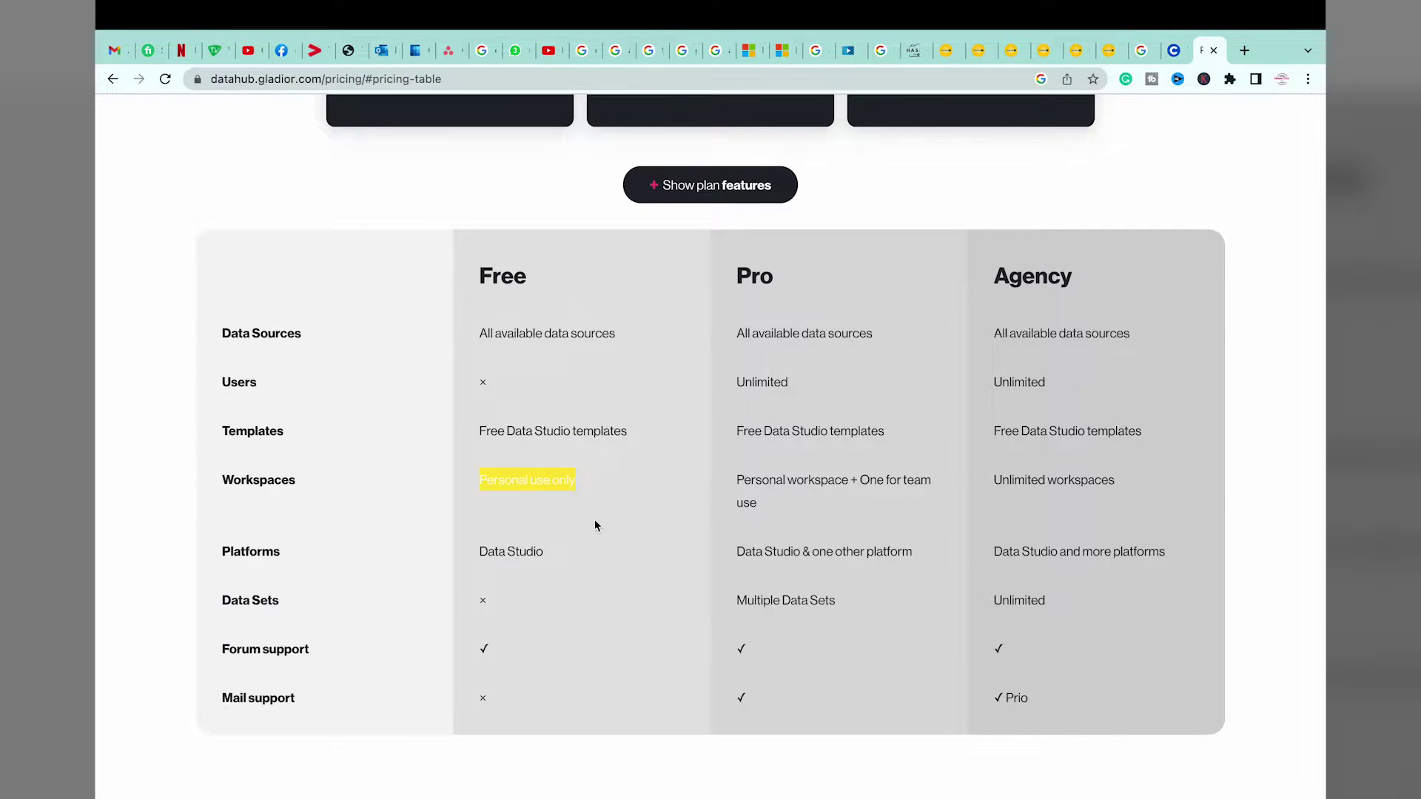
drag(471, 554, 565, 550)
scroll(565, 551, down, 1)
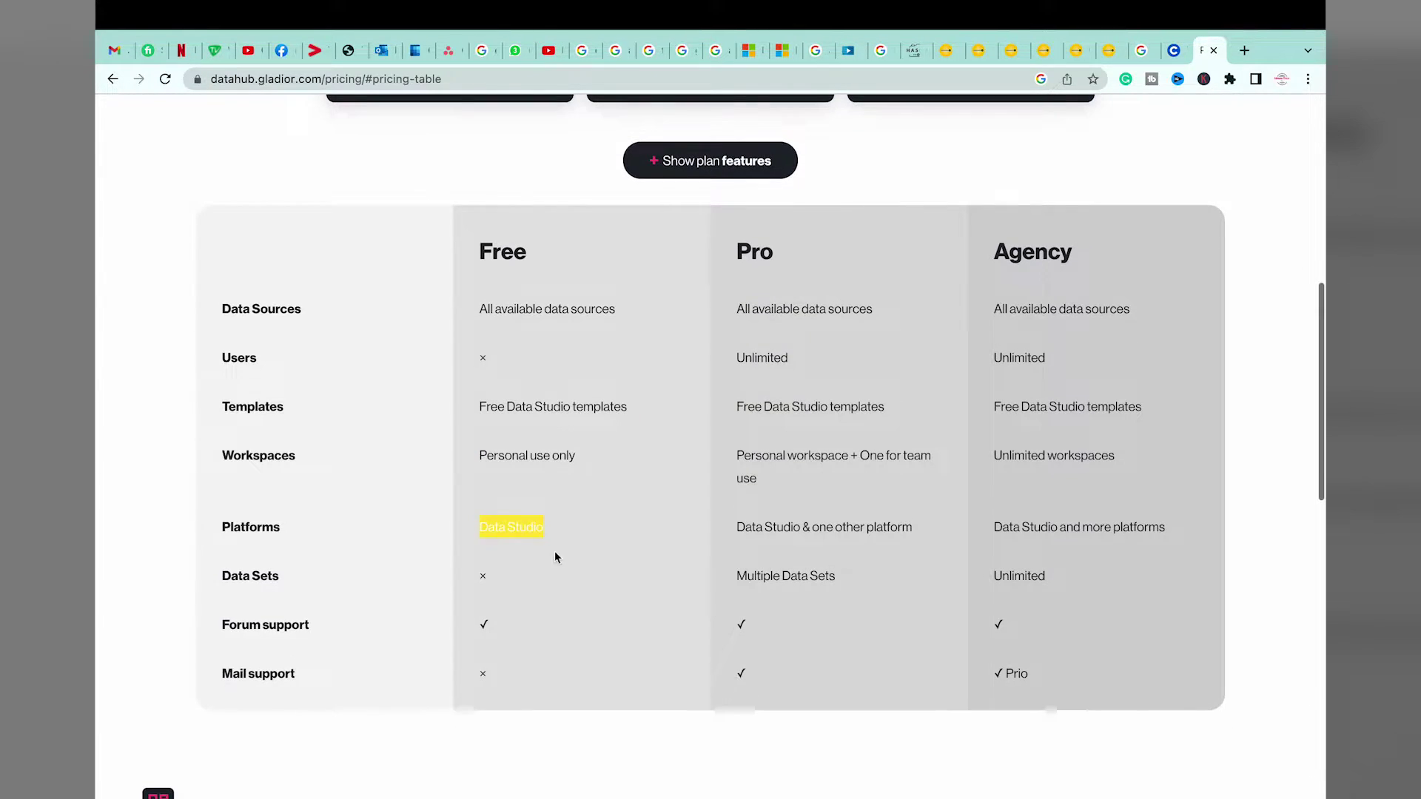
click(492, 580)
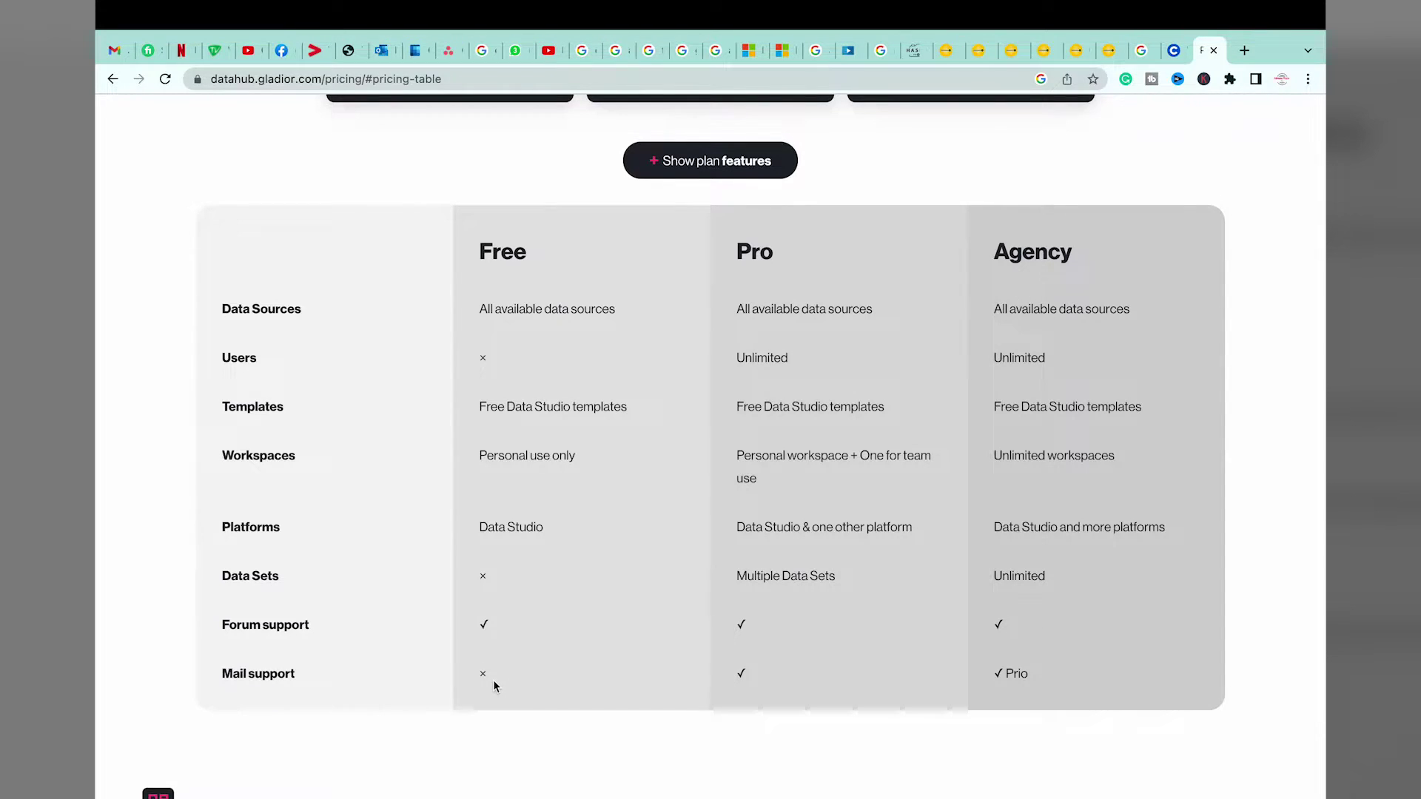
scroll(495, 687, up, 8)
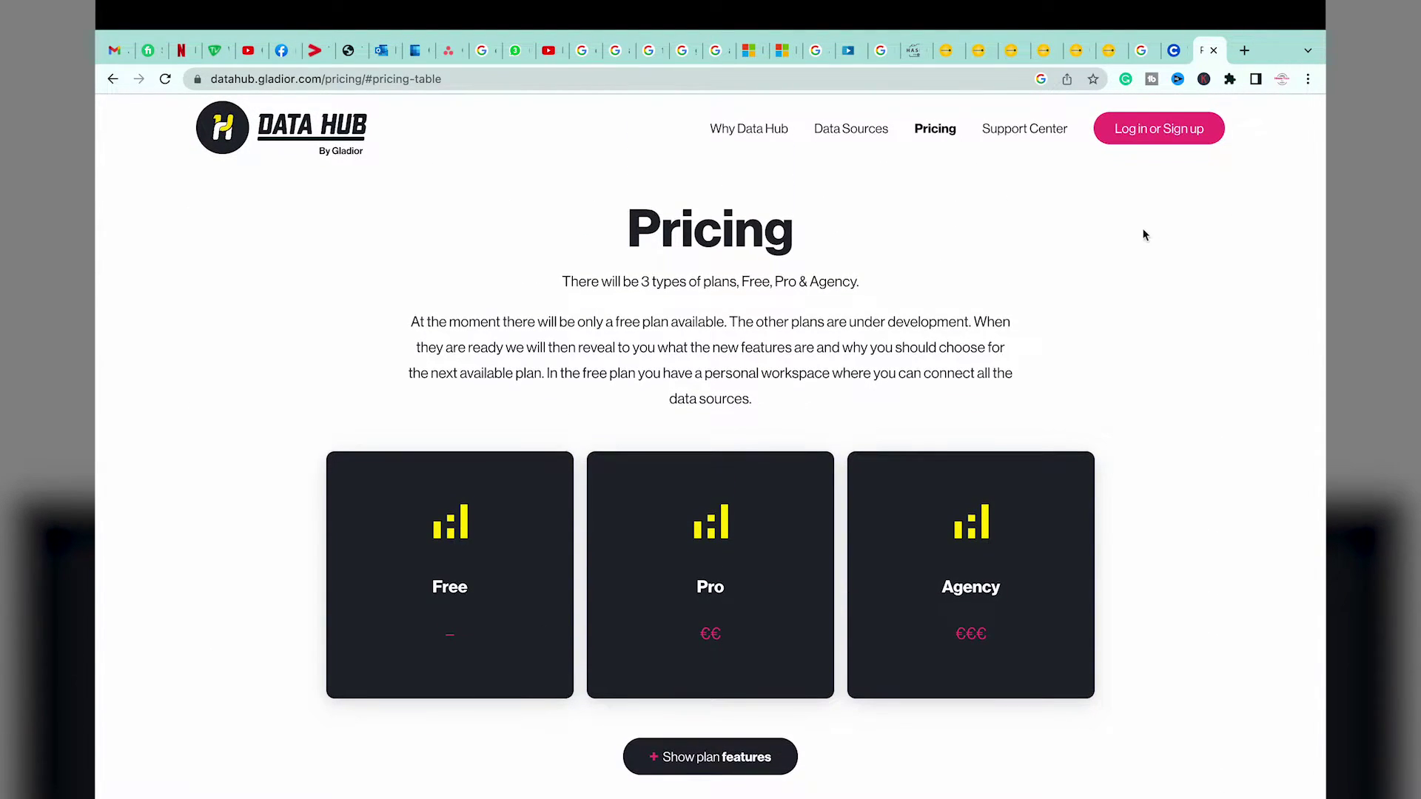
Step: Return to the Data Sources page and go to 'Log in or Sign up'
click(835, 129)
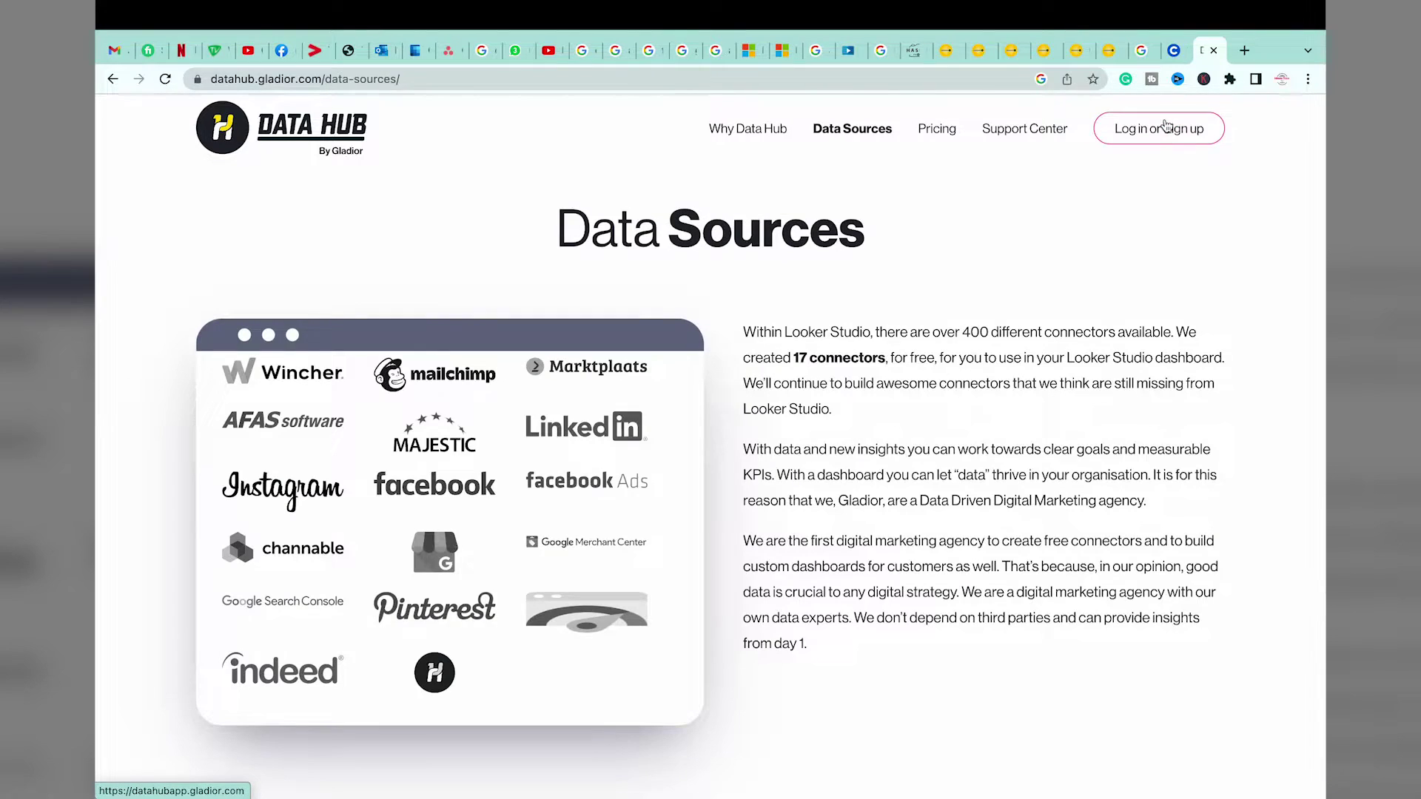
scroll(1014, 403, down, 10)
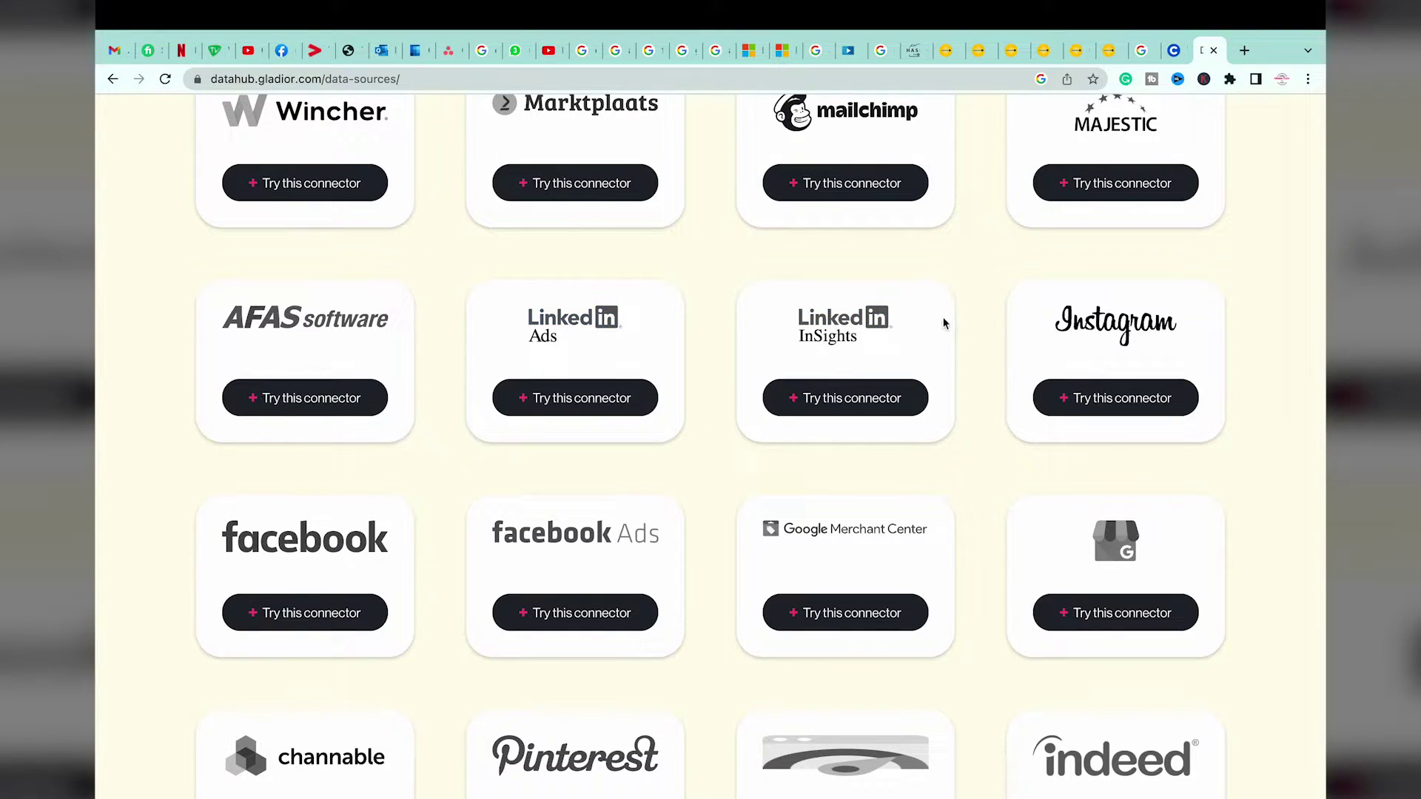
scroll(998, 350, up, 10)
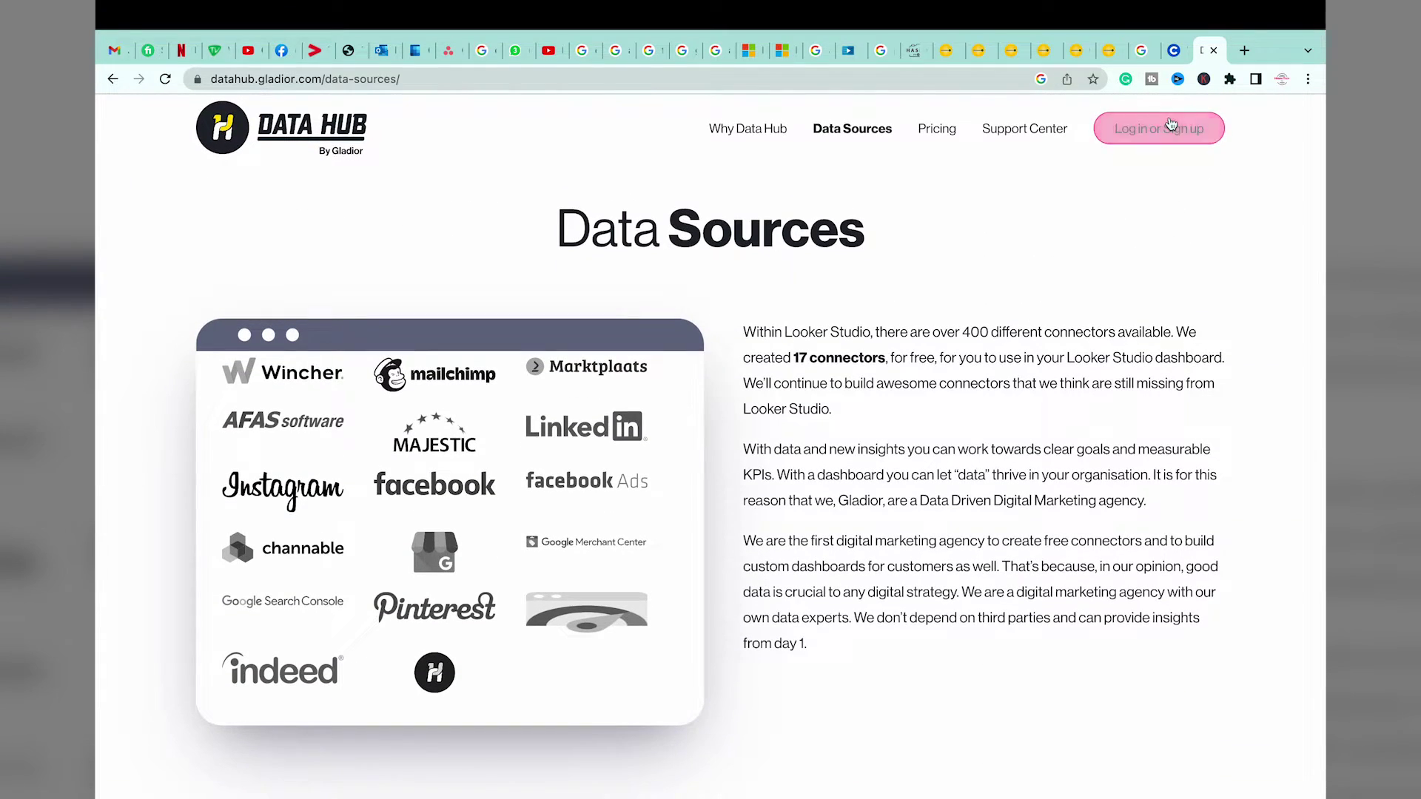
click(1172, 129)
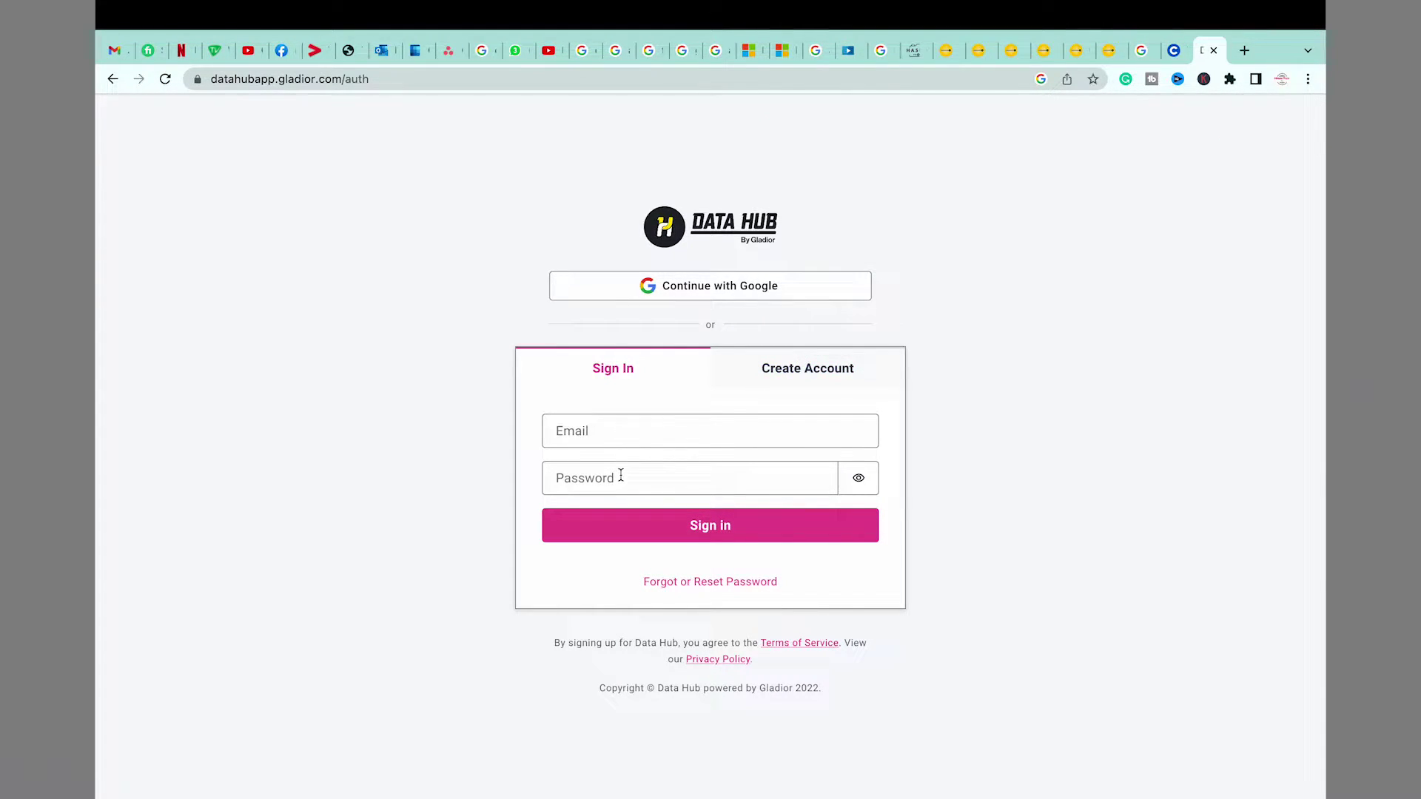
Step: Switch to Create Account, then advance the welcome tour through all six pages
click(762, 379)
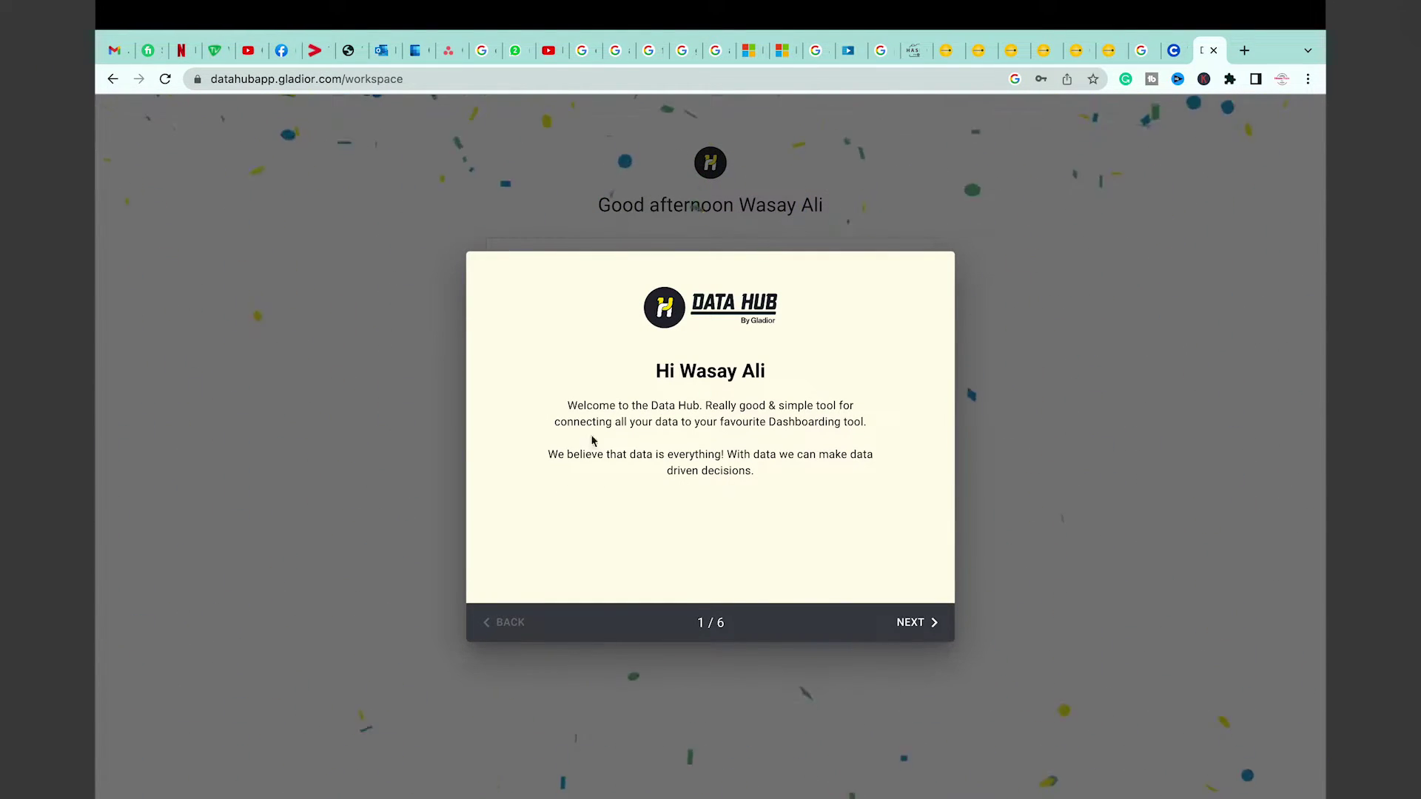
click(912, 623)
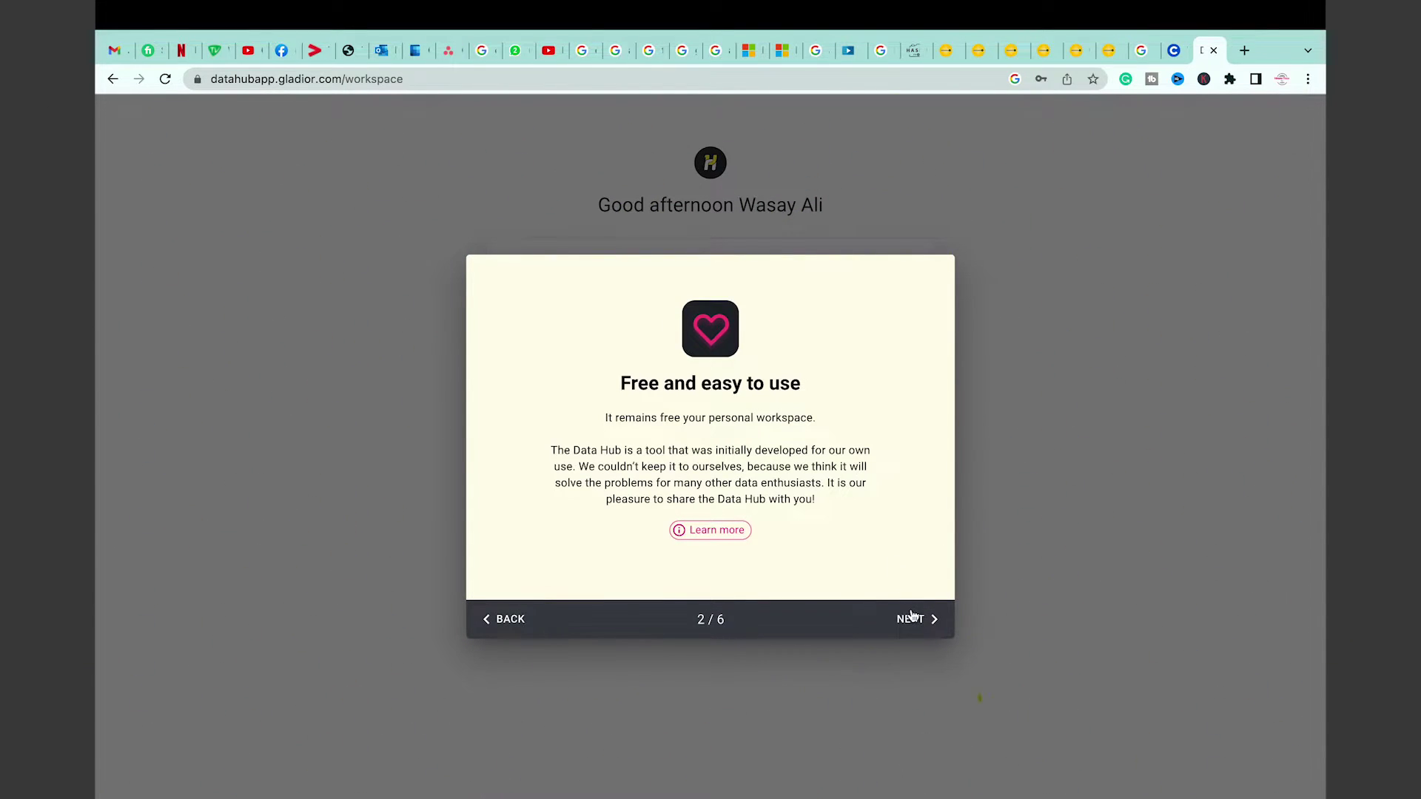
click(911, 618)
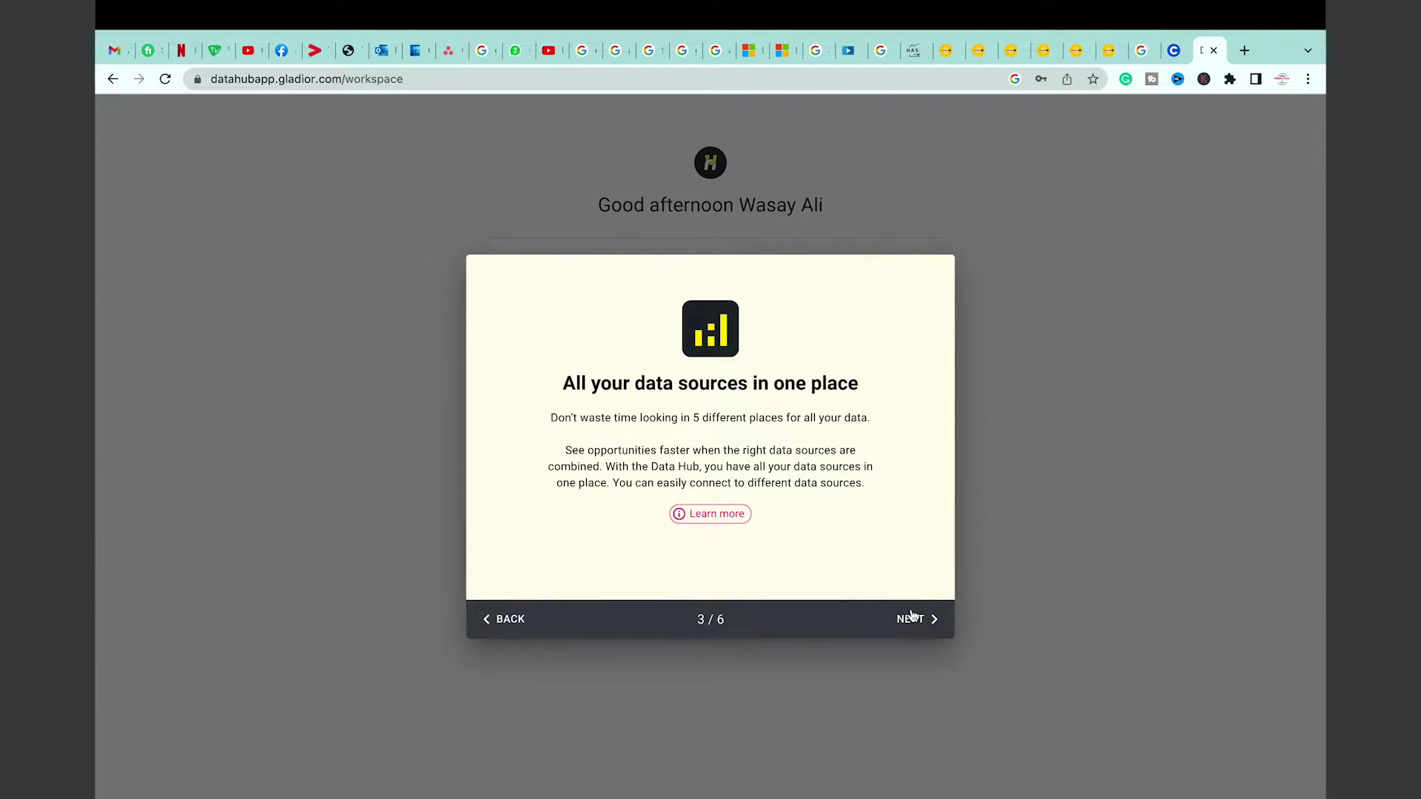
click(929, 623)
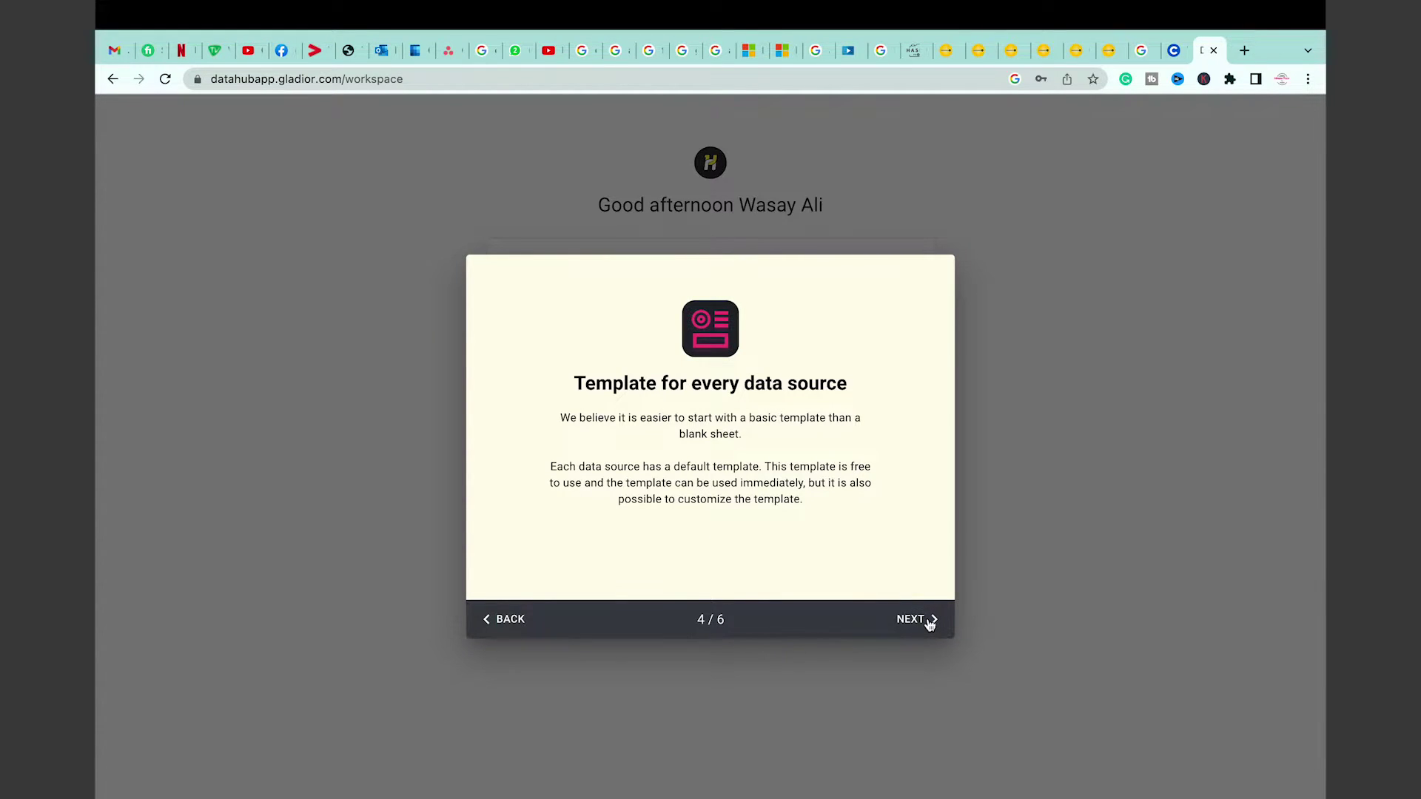
click(930, 623)
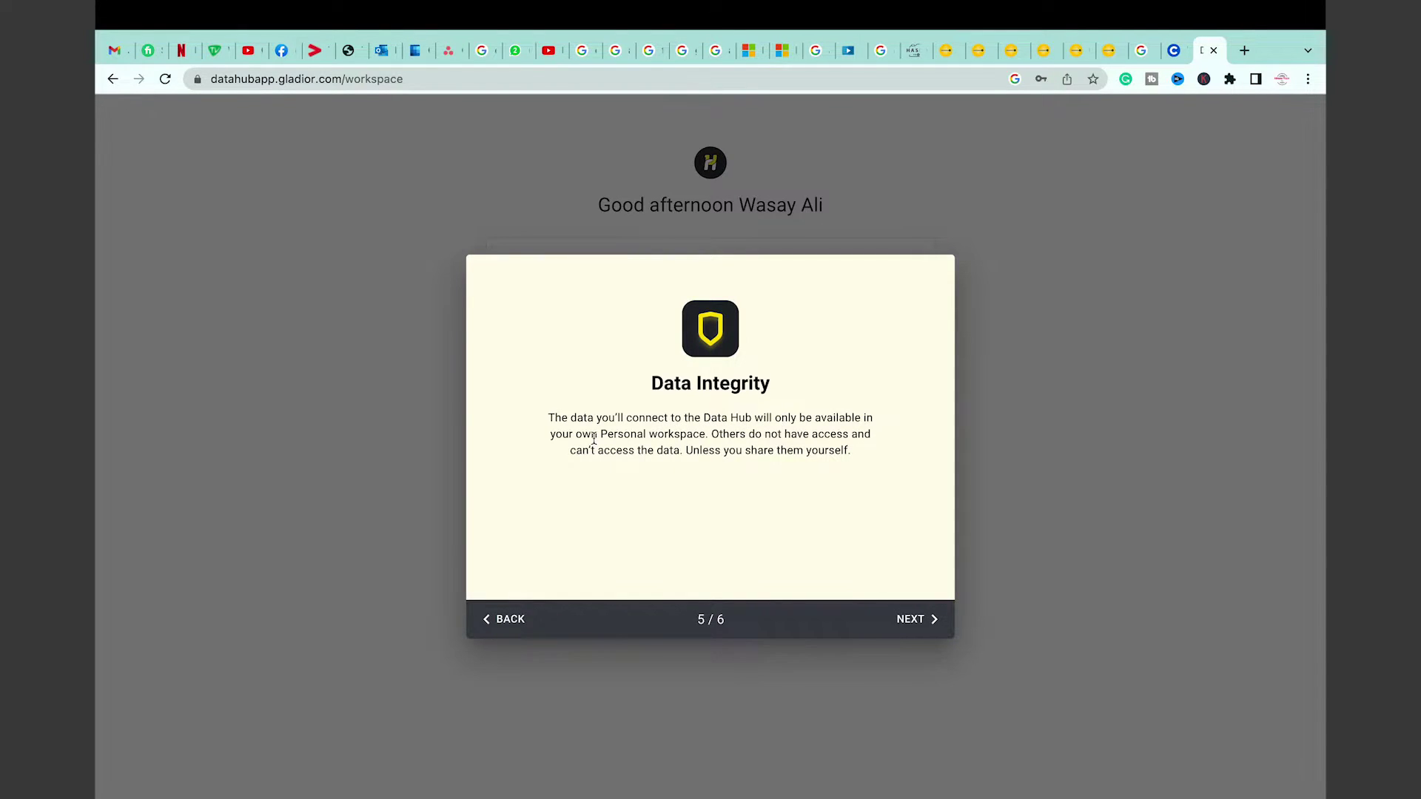
drag(582, 435, 875, 451)
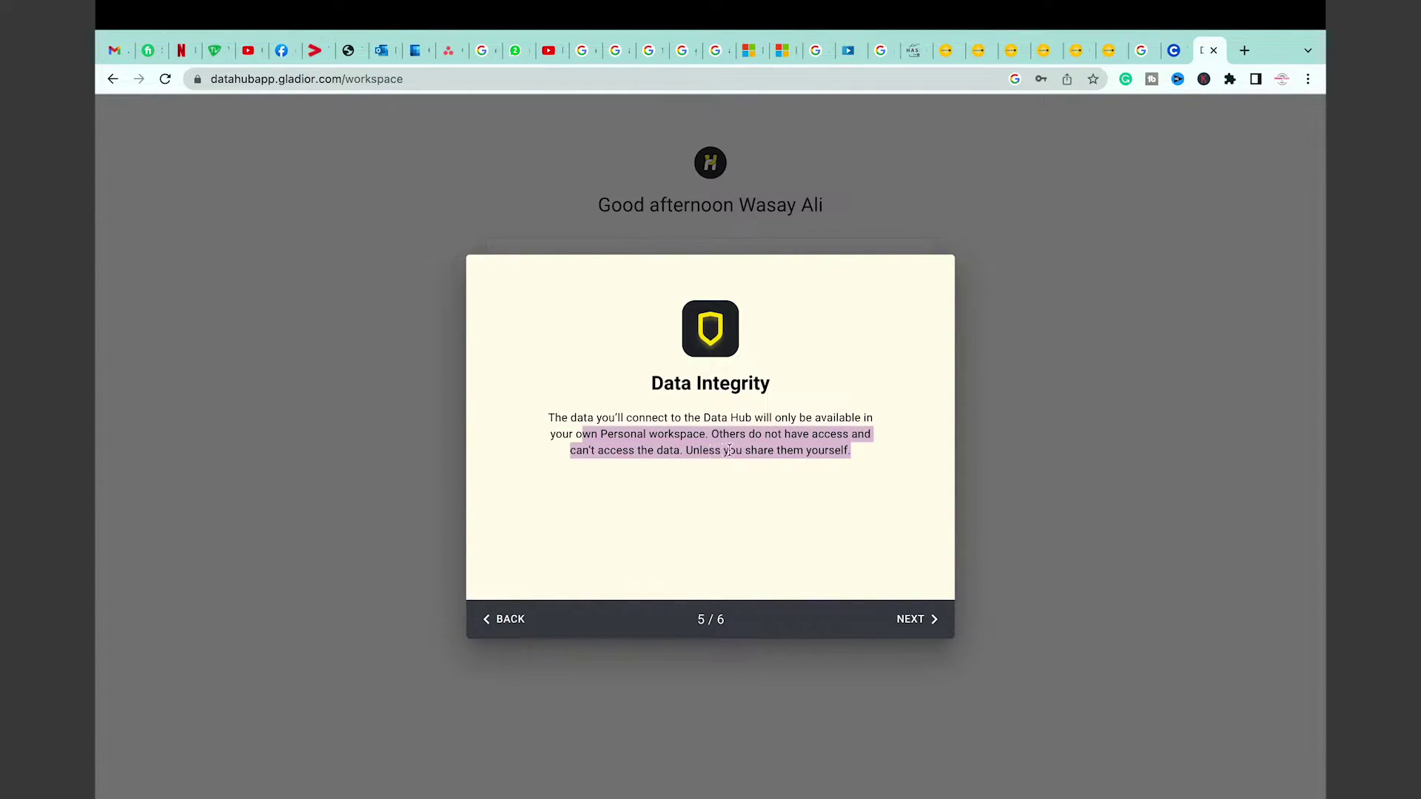
click(855, 506)
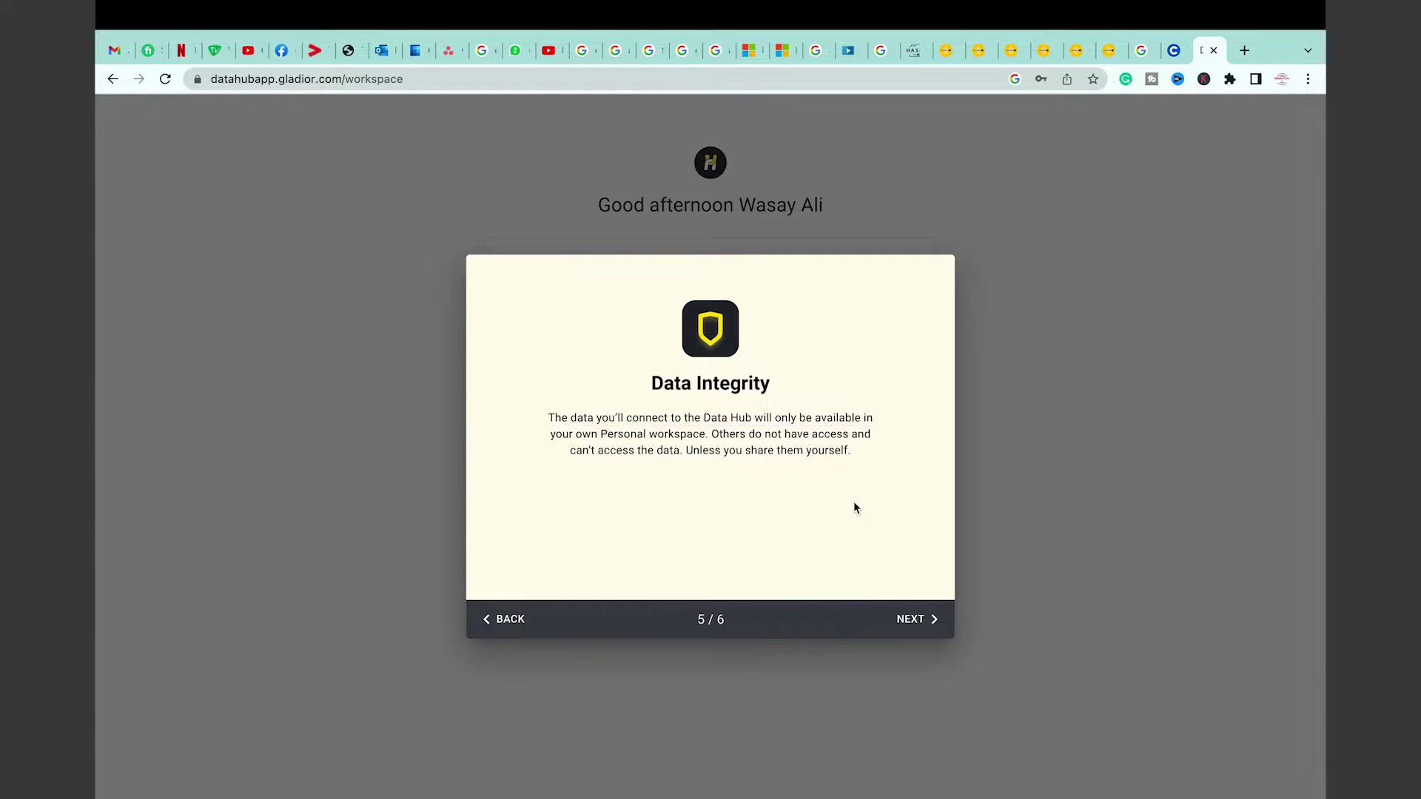
click(937, 619)
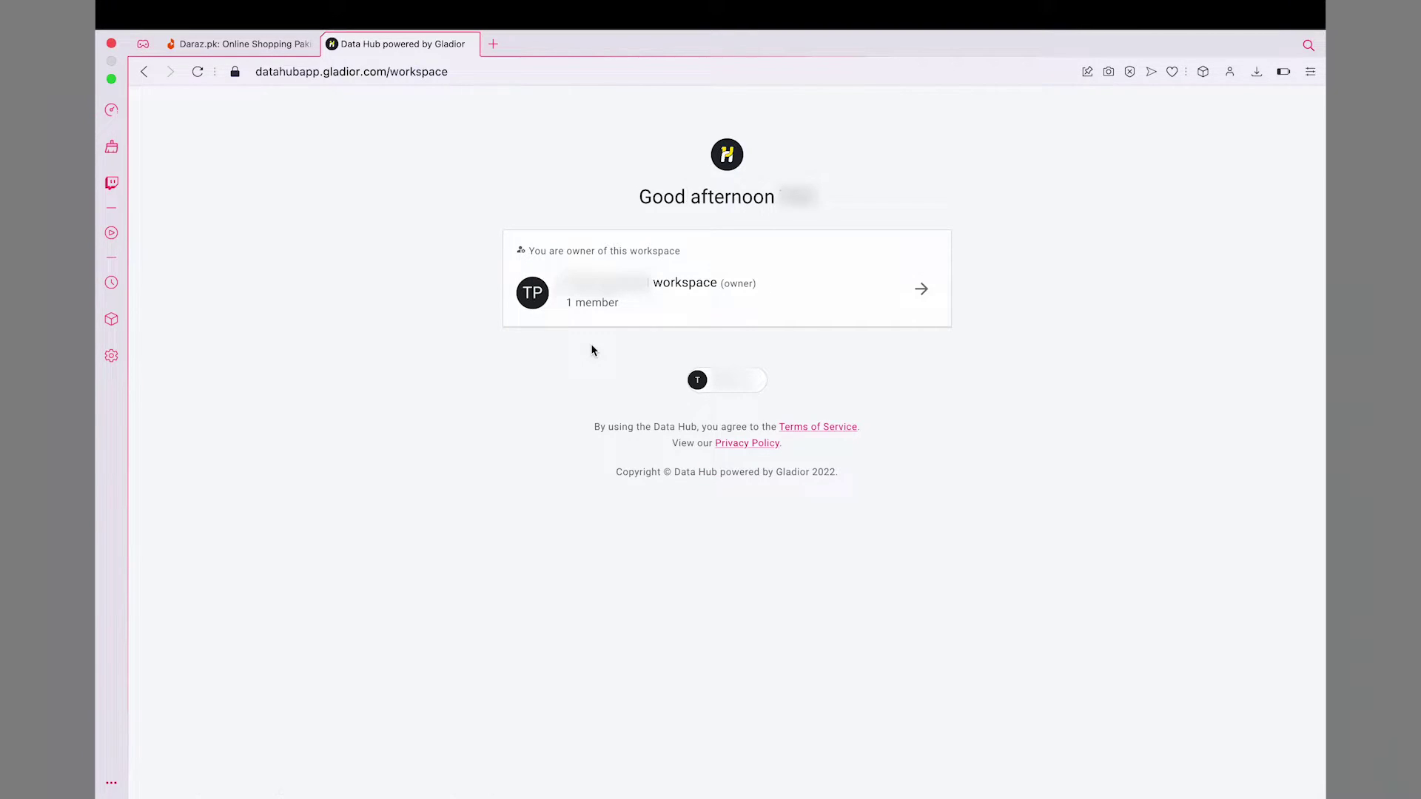
Step: Open the personal workspace, whose Data Sources page shows 'No data sources found'
click(681, 296)
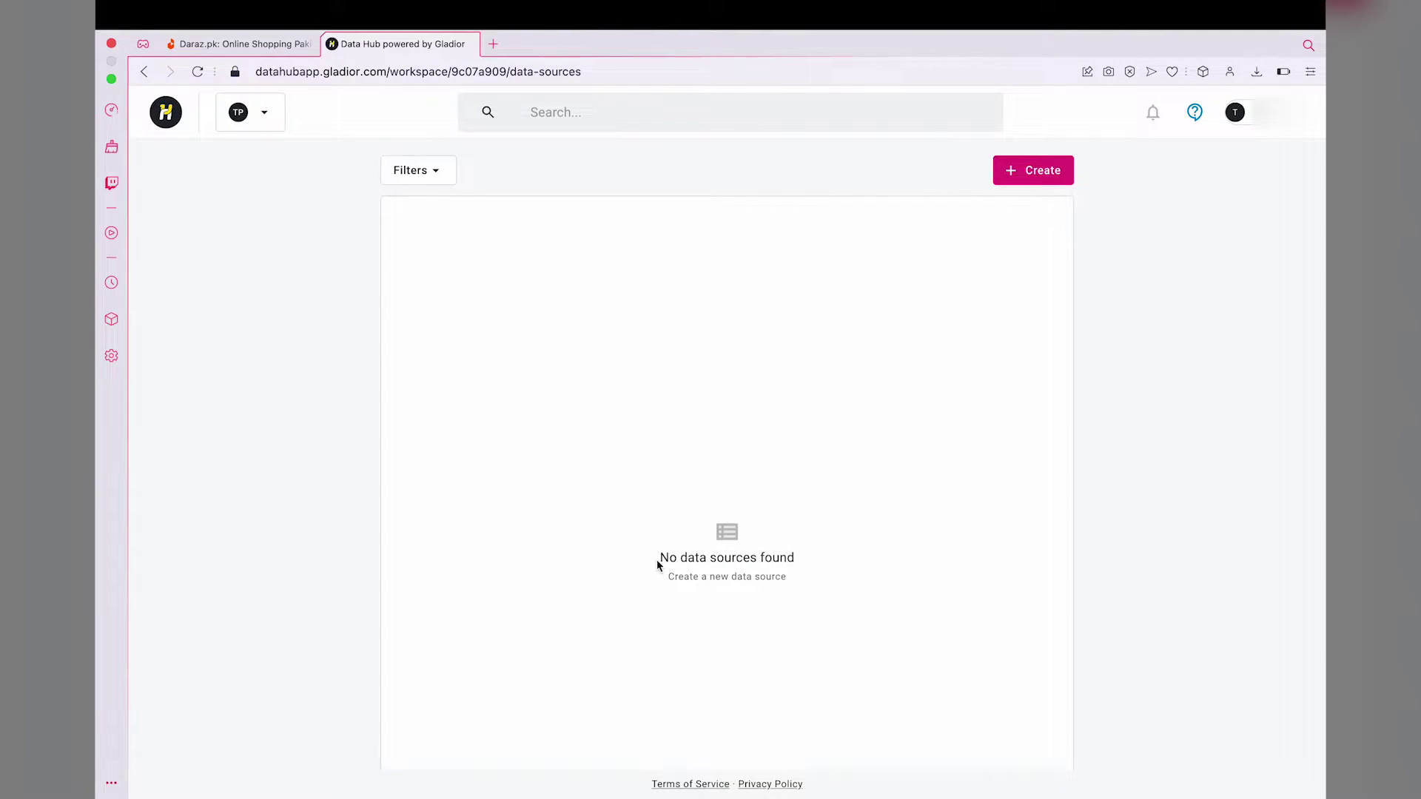
drag(656, 566, 799, 562)
click(908, 376)
Step: Start a new data source and scroll the connector list down to LinkedIn Company
click(1043, 171)
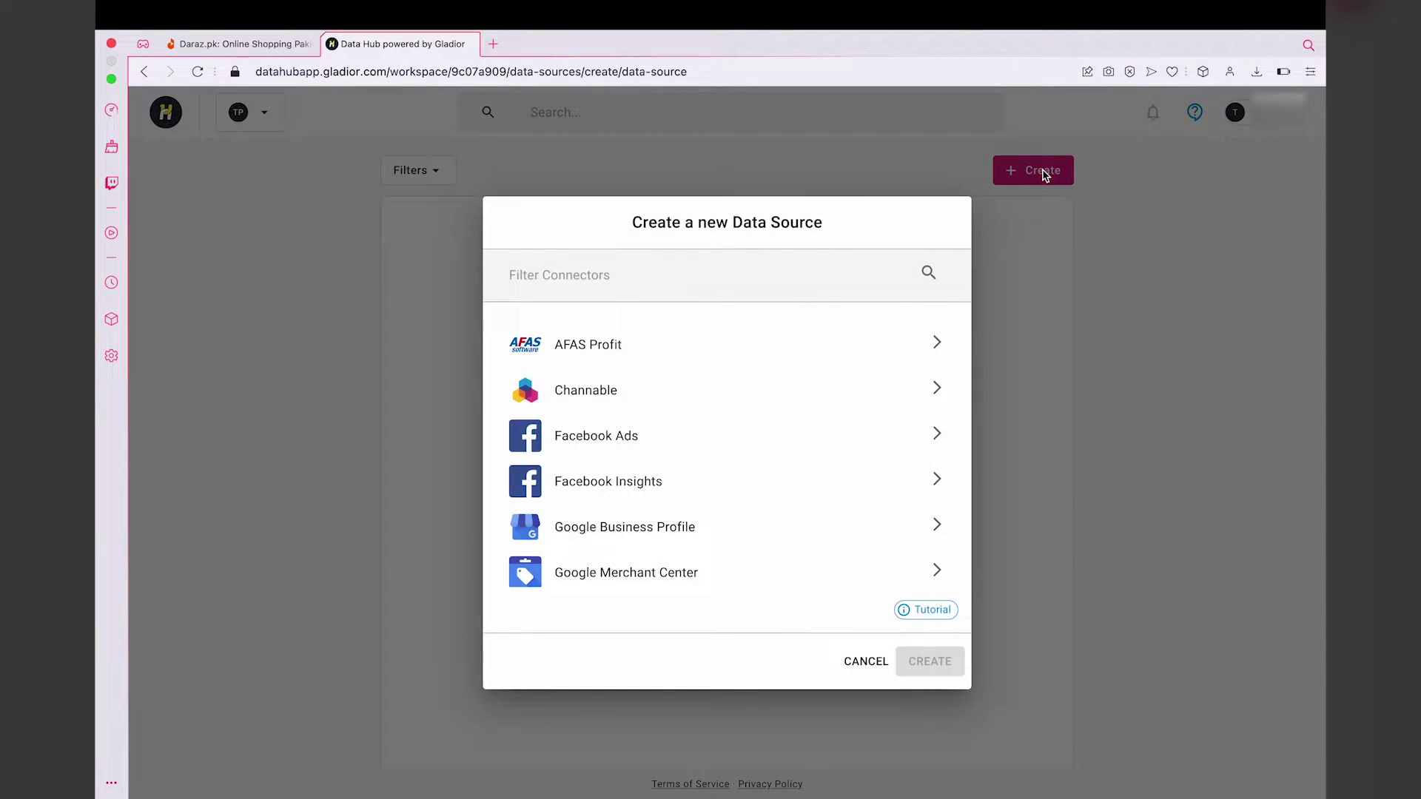
scroll(663, 470, down, 3)
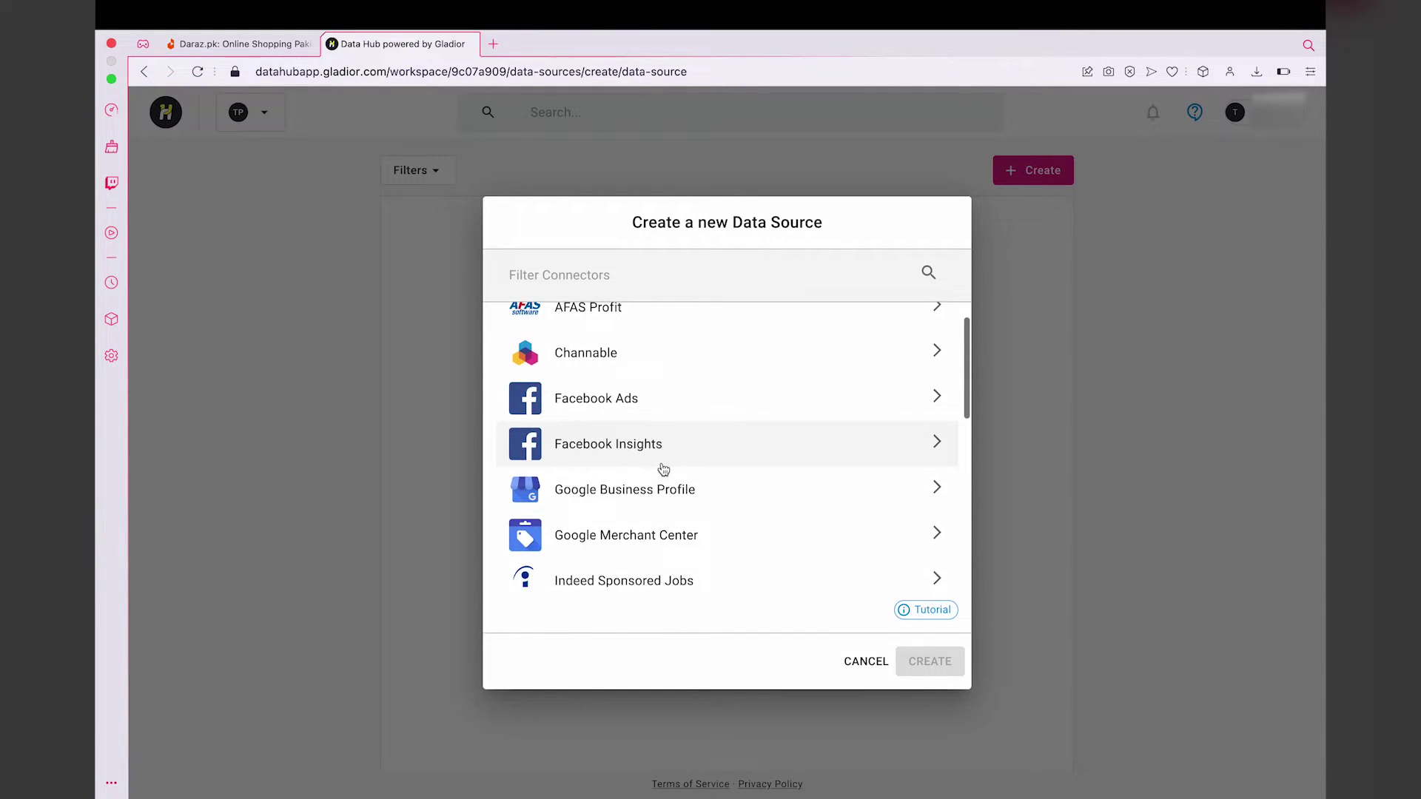
scroll(661, 467, down, 1)
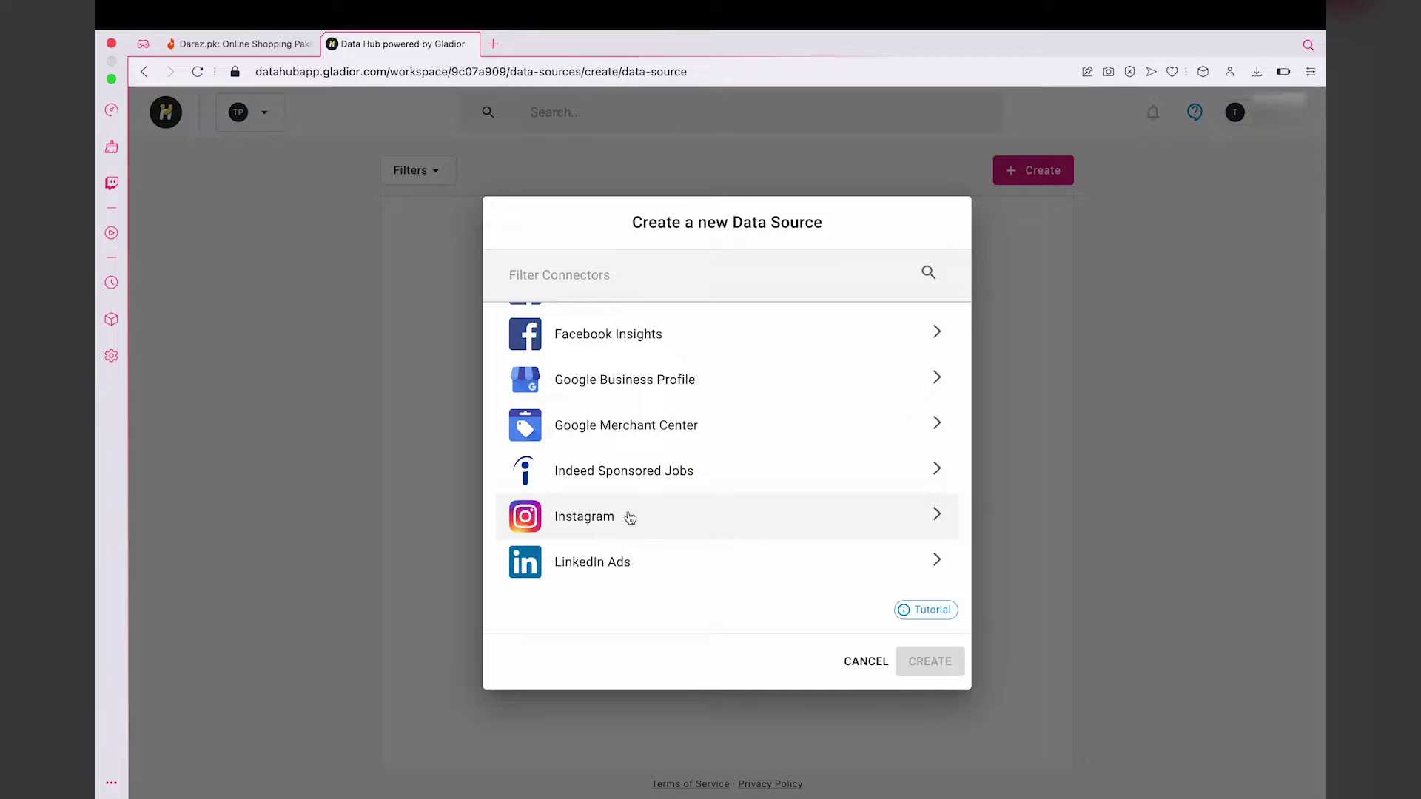
scroll(630, 517, up, 4)
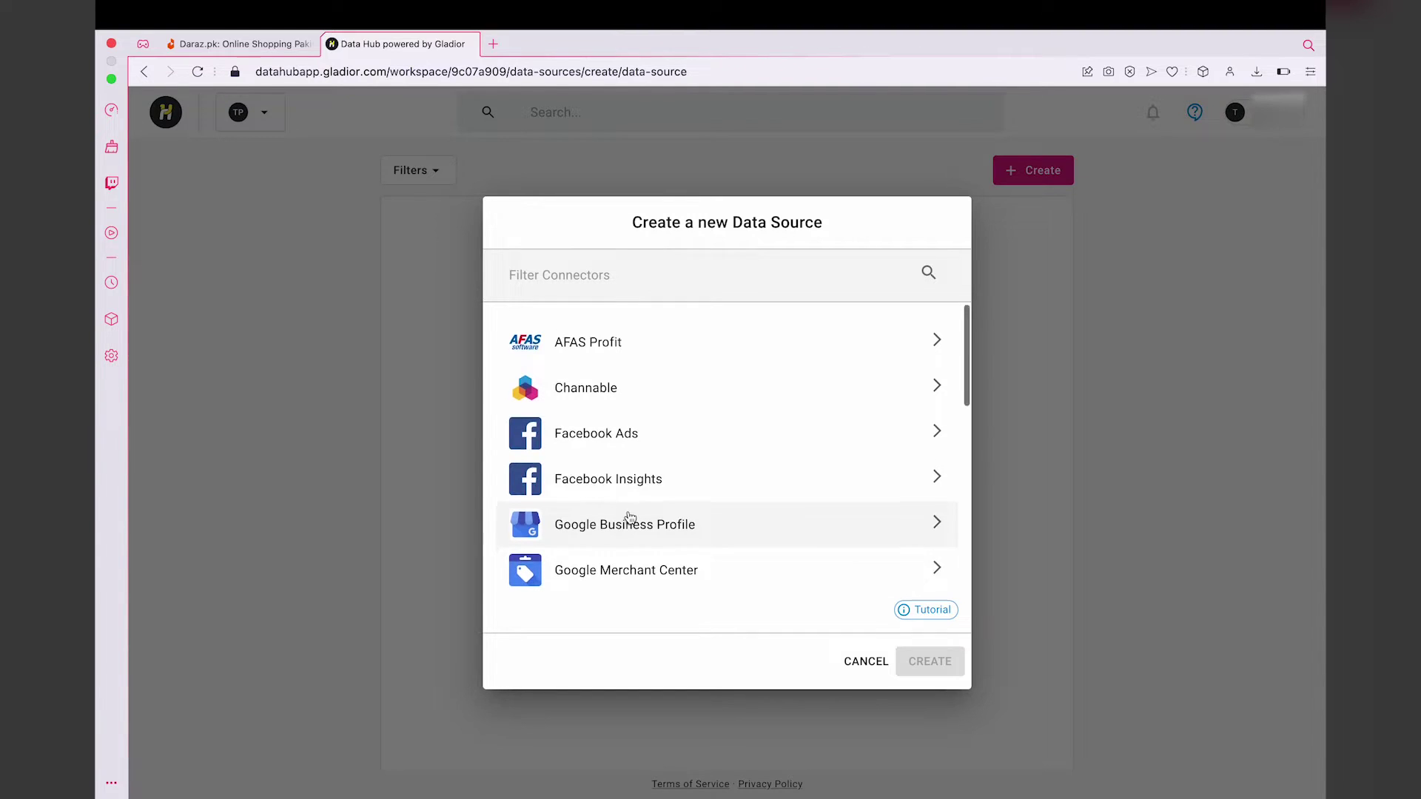
scroll(630, 518, down, 1)
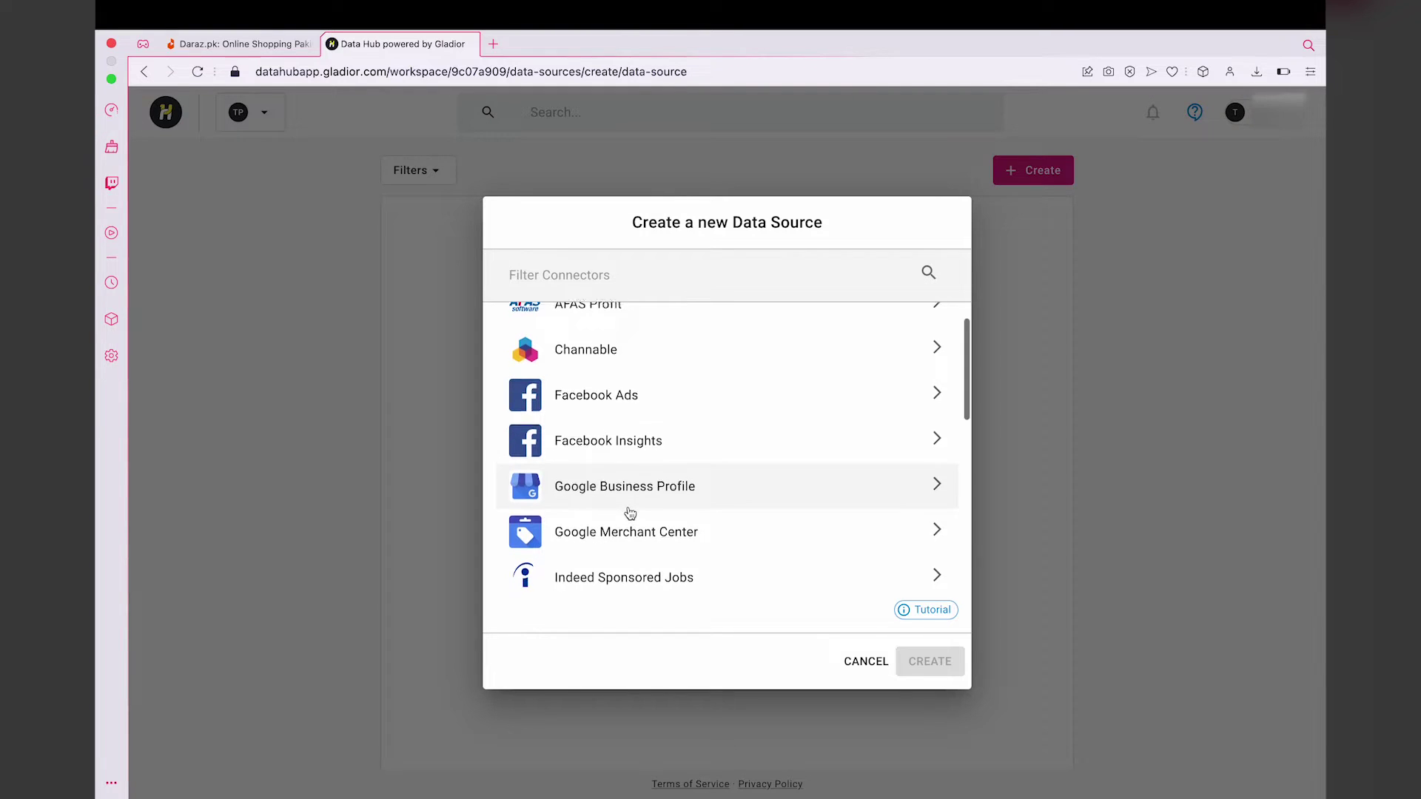
scroll(630, 517, down, 3)
scroll(630, 514, down, 4)
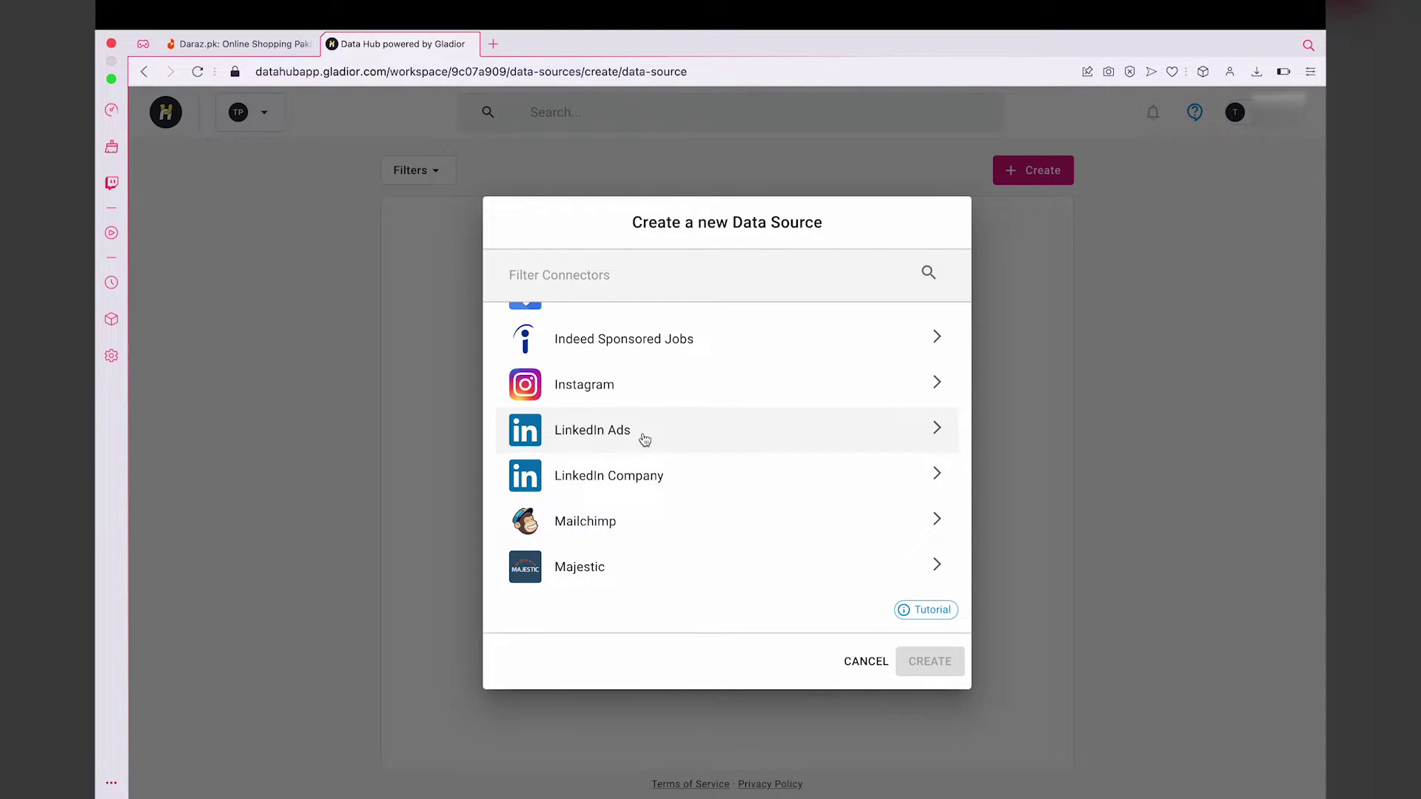
Step: Pick the LinkedIn Company connector and add a LinkedIn account as its credential
click(612, 493)
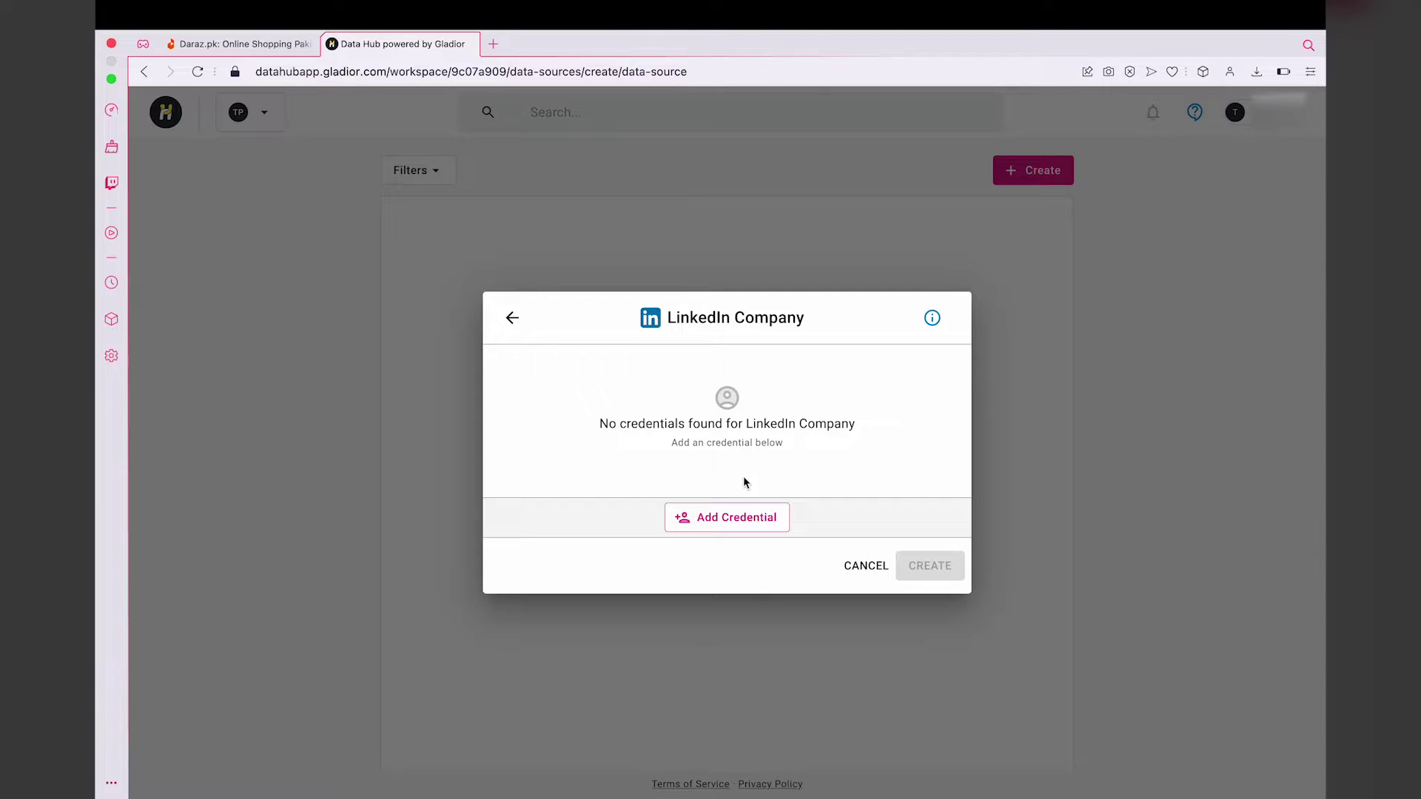
click(726, 519)
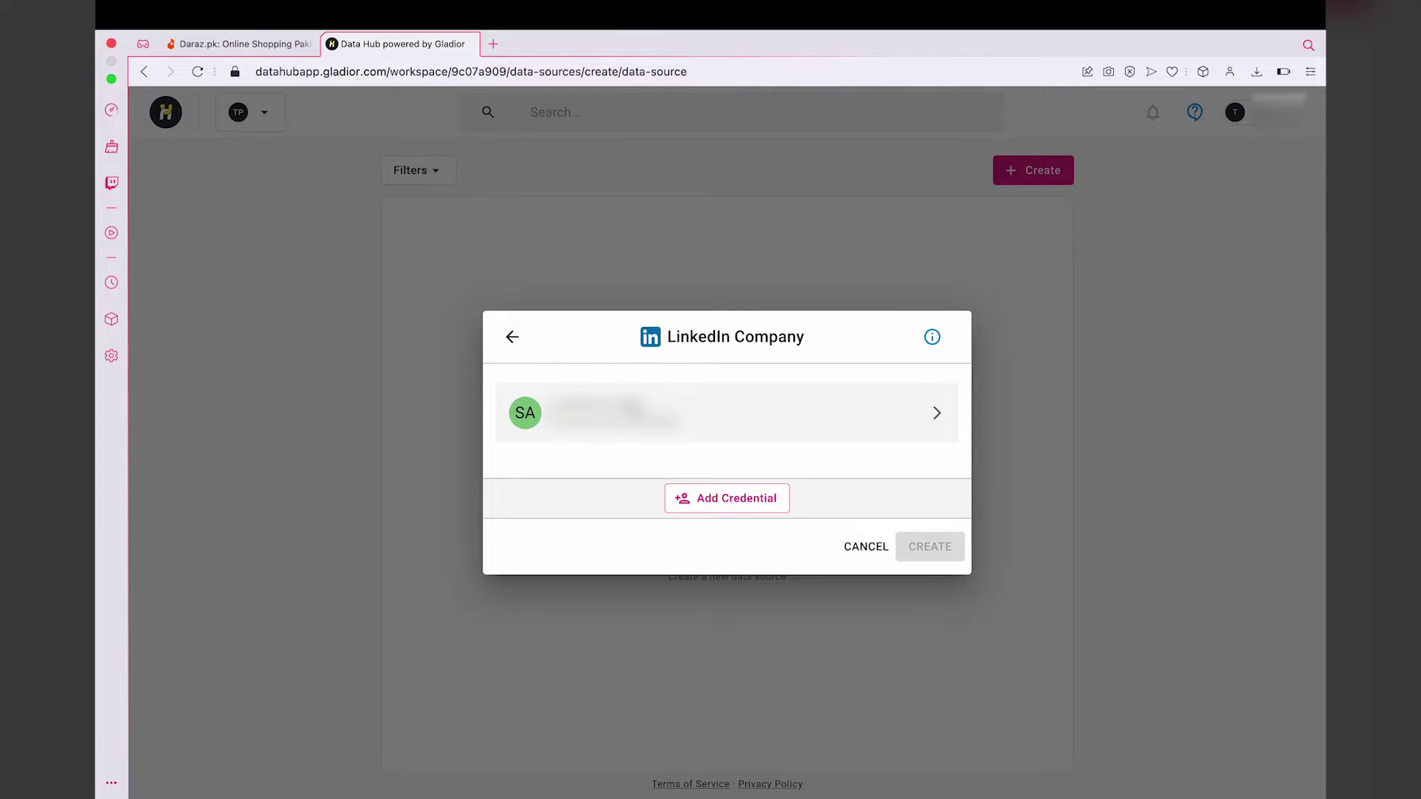
Step: Use the LinkedIn credential, select the company page, and create the data source
click(713, 411)
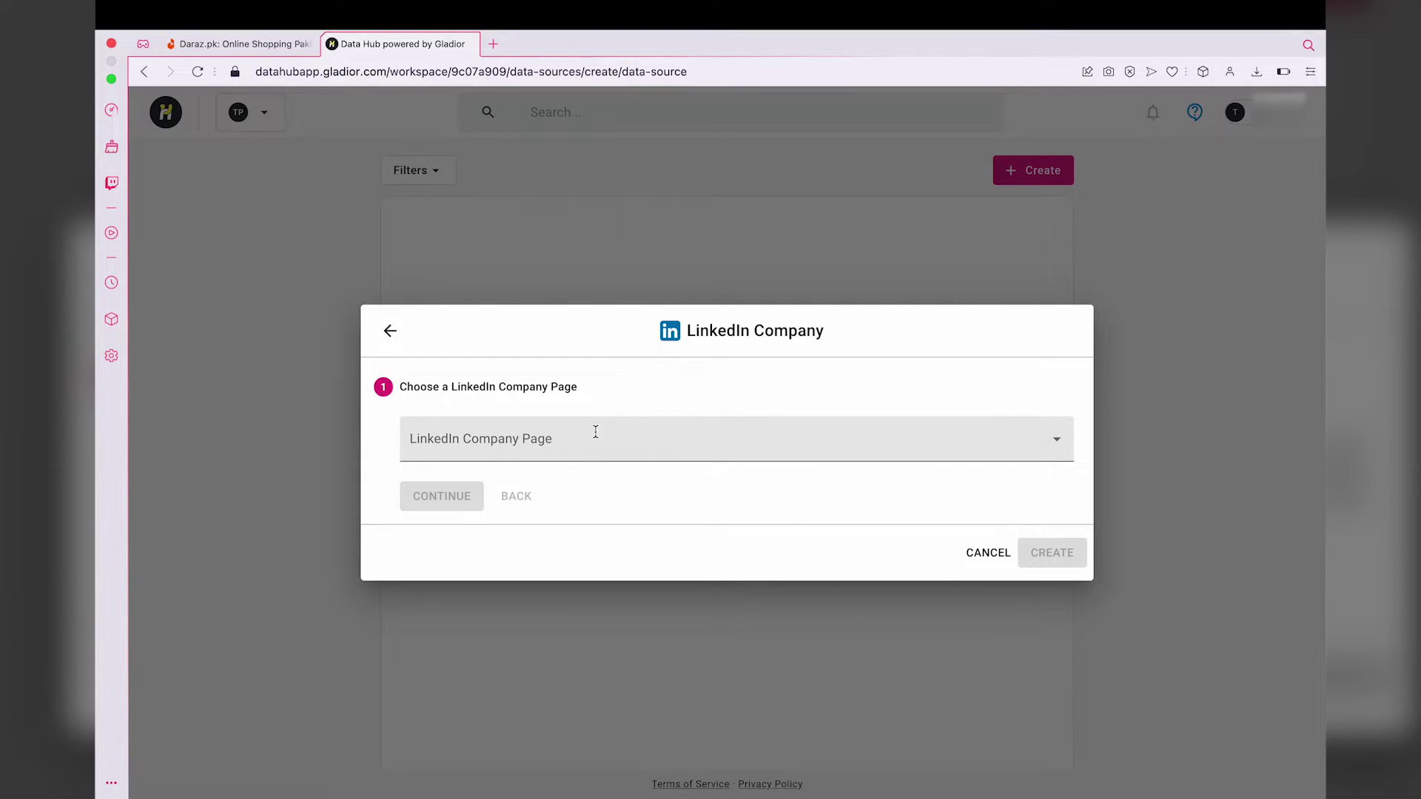
click(1059, 443)
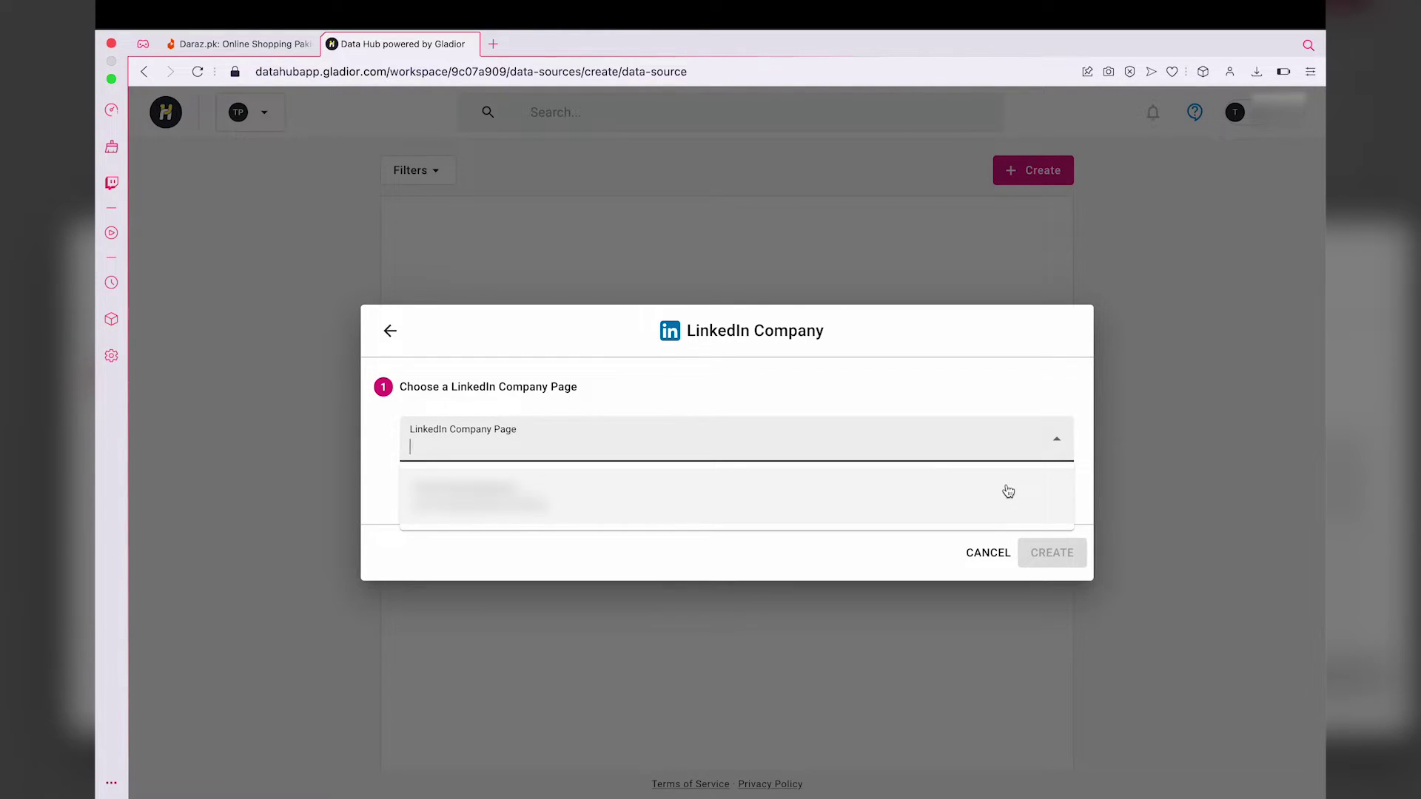
click(1008, 491)
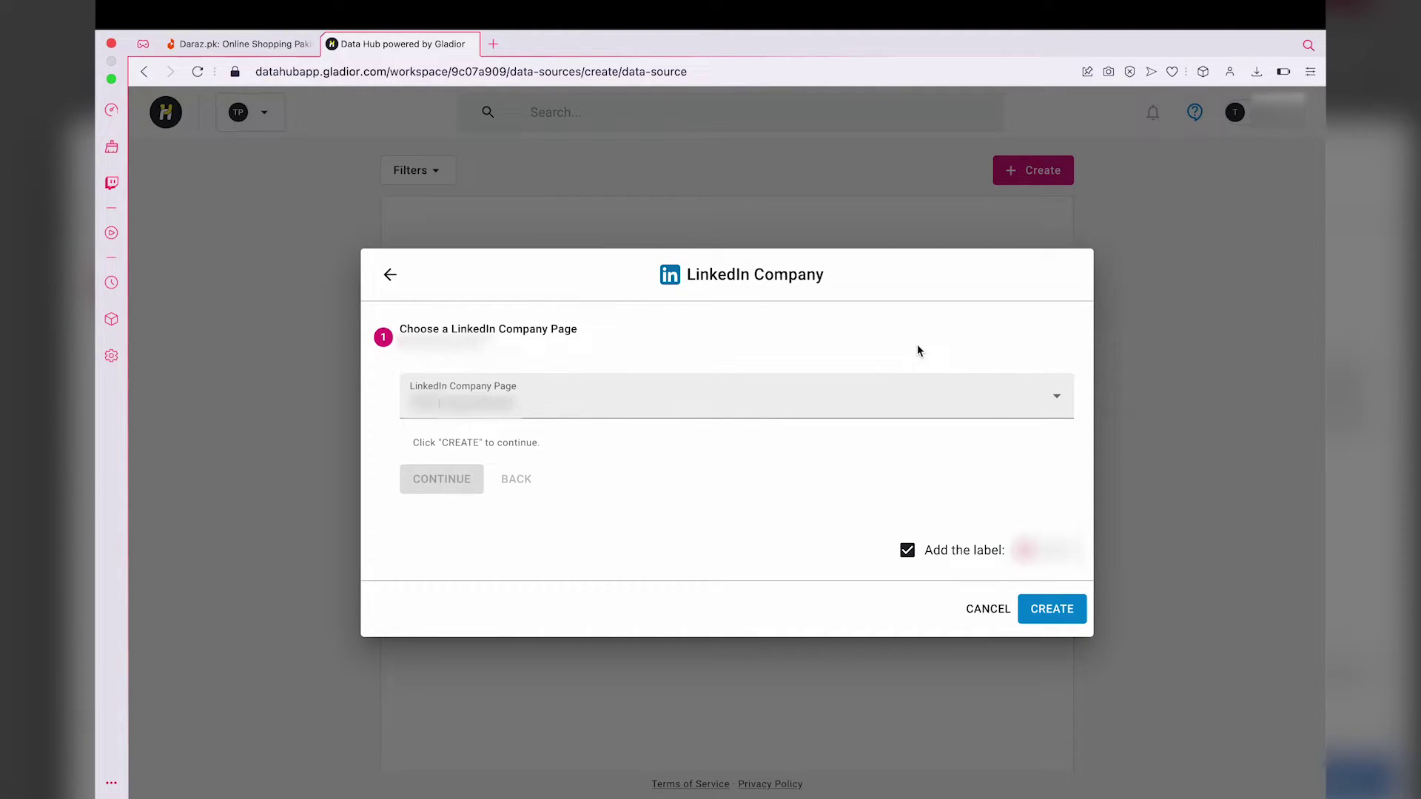
click(1077, 619)
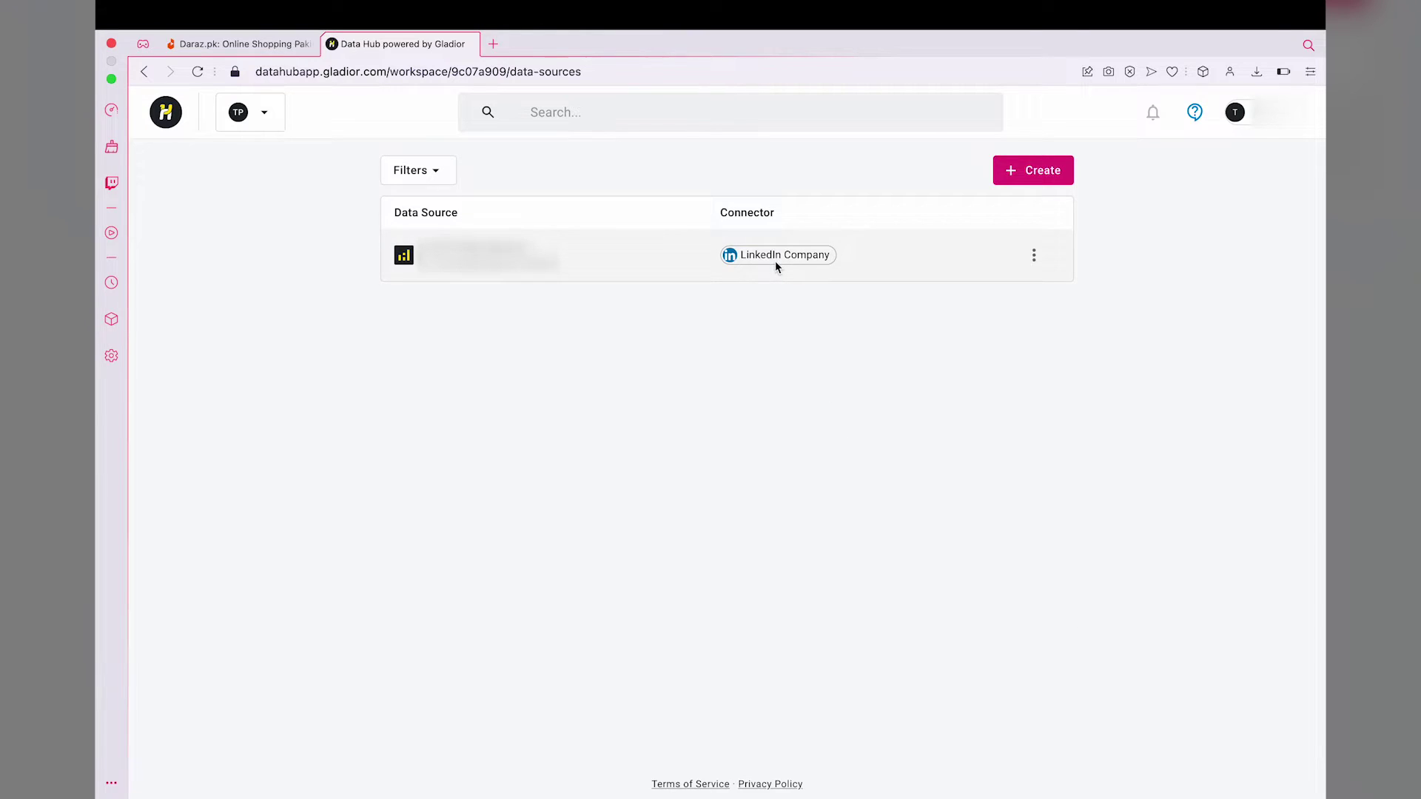
Step: Send the LinkedIn Company data source to Looker Studio using the Base Template
click(1034, 255)
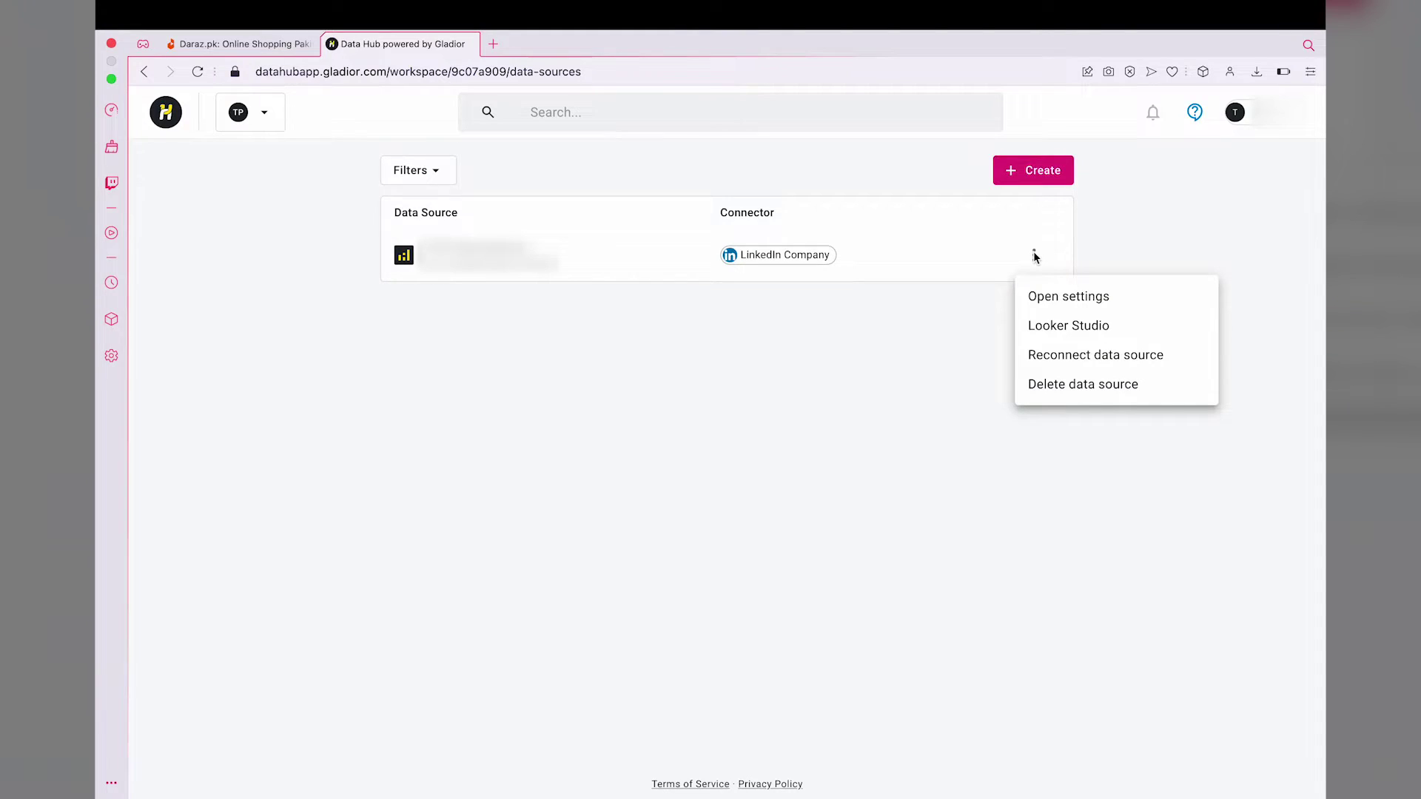
click(1079, 324)
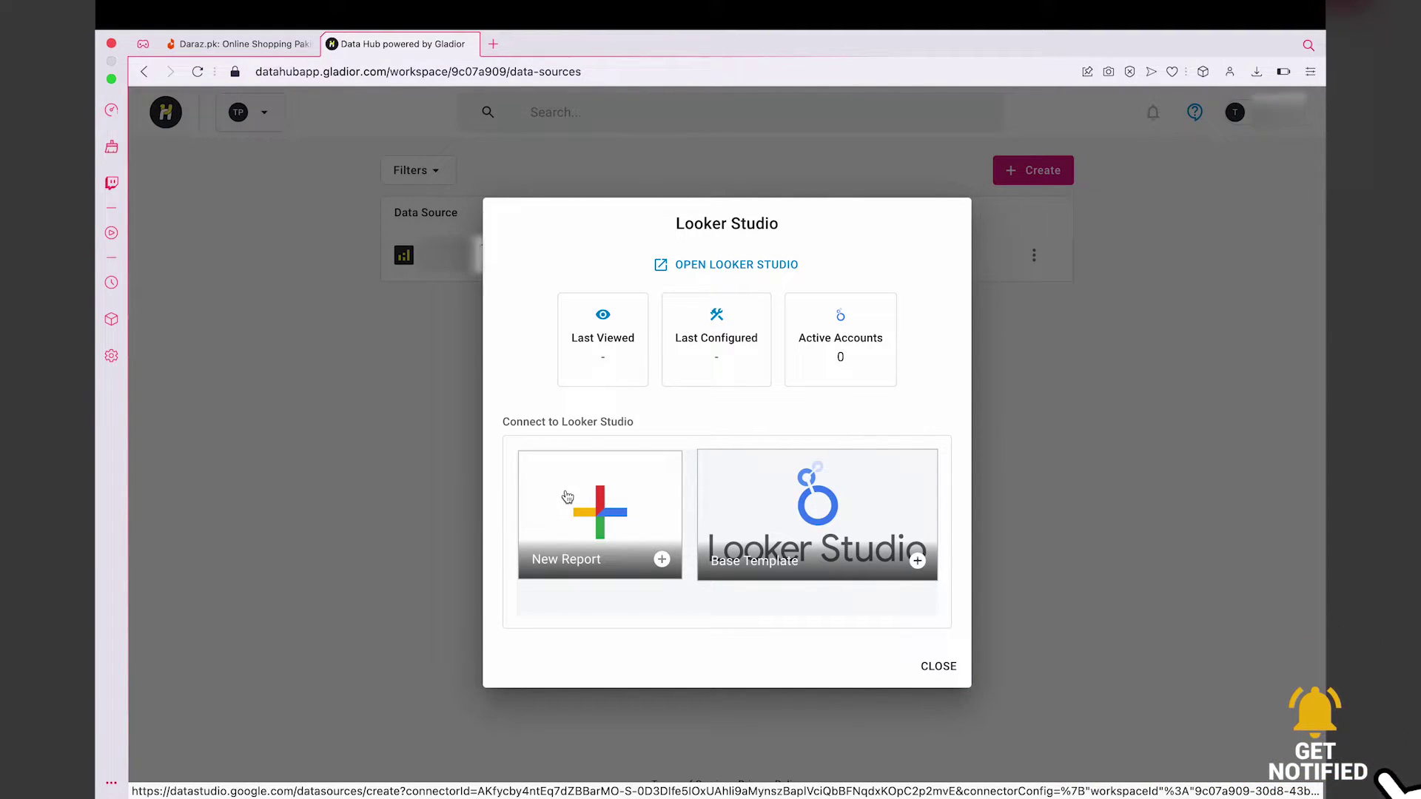
click(791, 527)
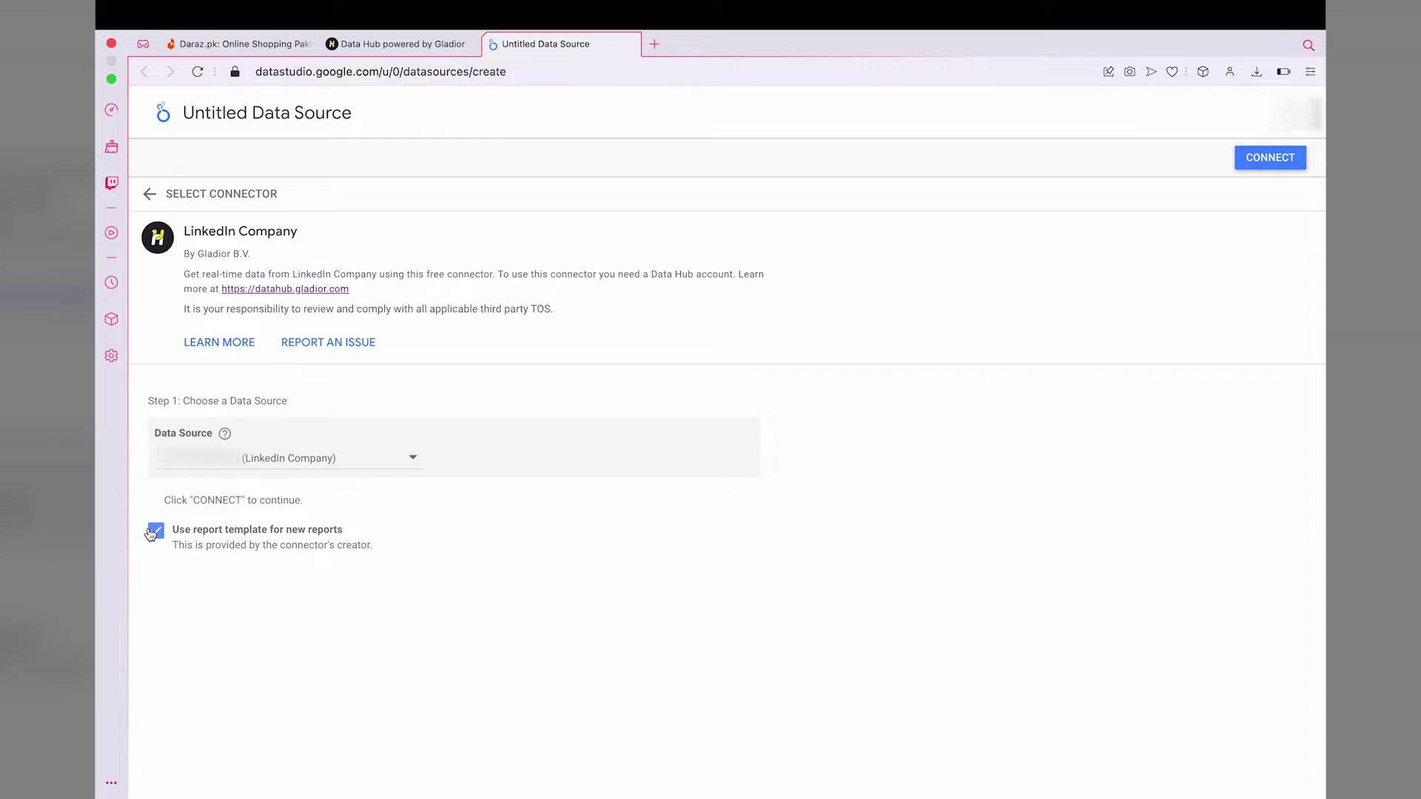
Step: Turn off 'Use report template for new reports' and connect the data source
click(154, 533)
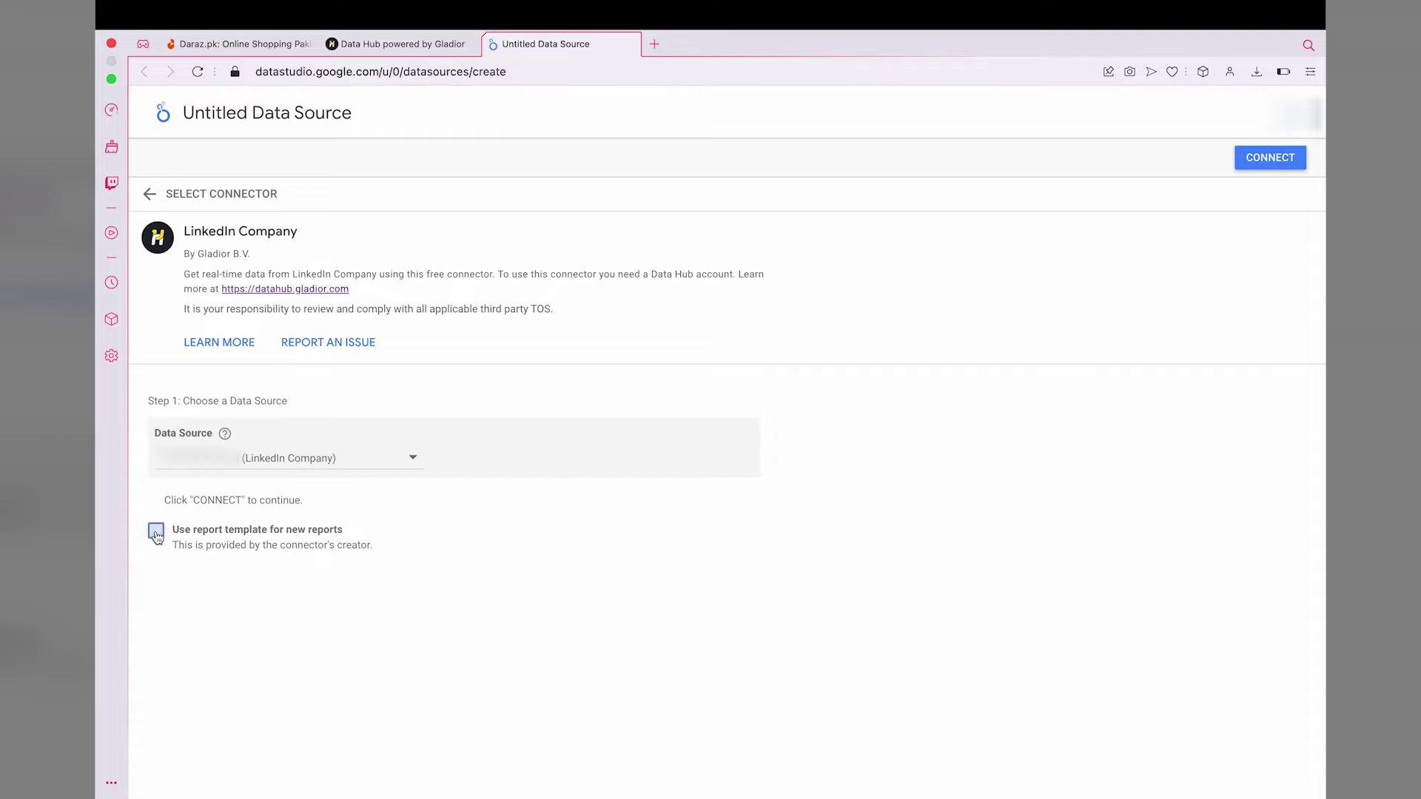
click(1288, 160)
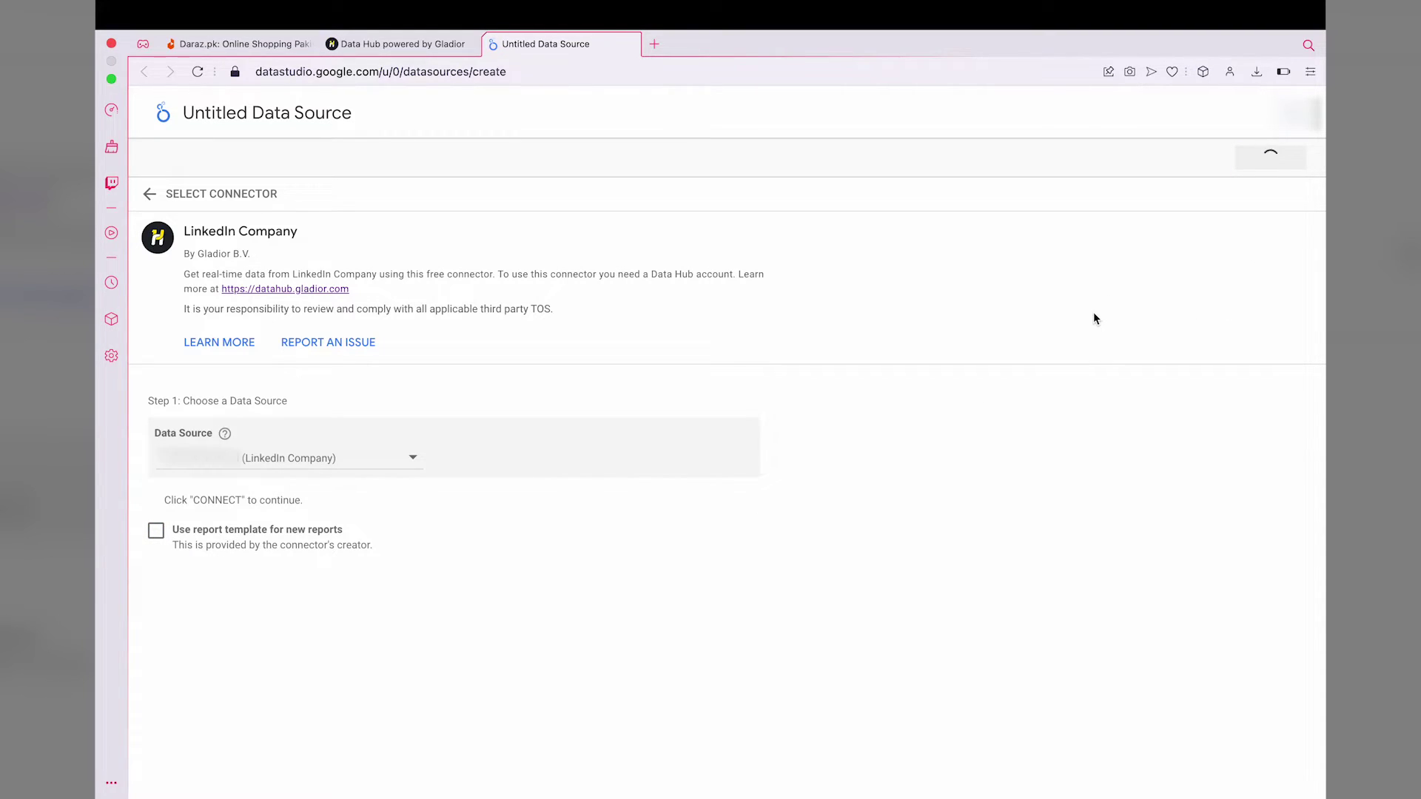
Step: Scroll up and down through the 73 LinkedIn Company fields to review them
scroll(434, 413, down, 2)
scroll(435, 413, down, 10)
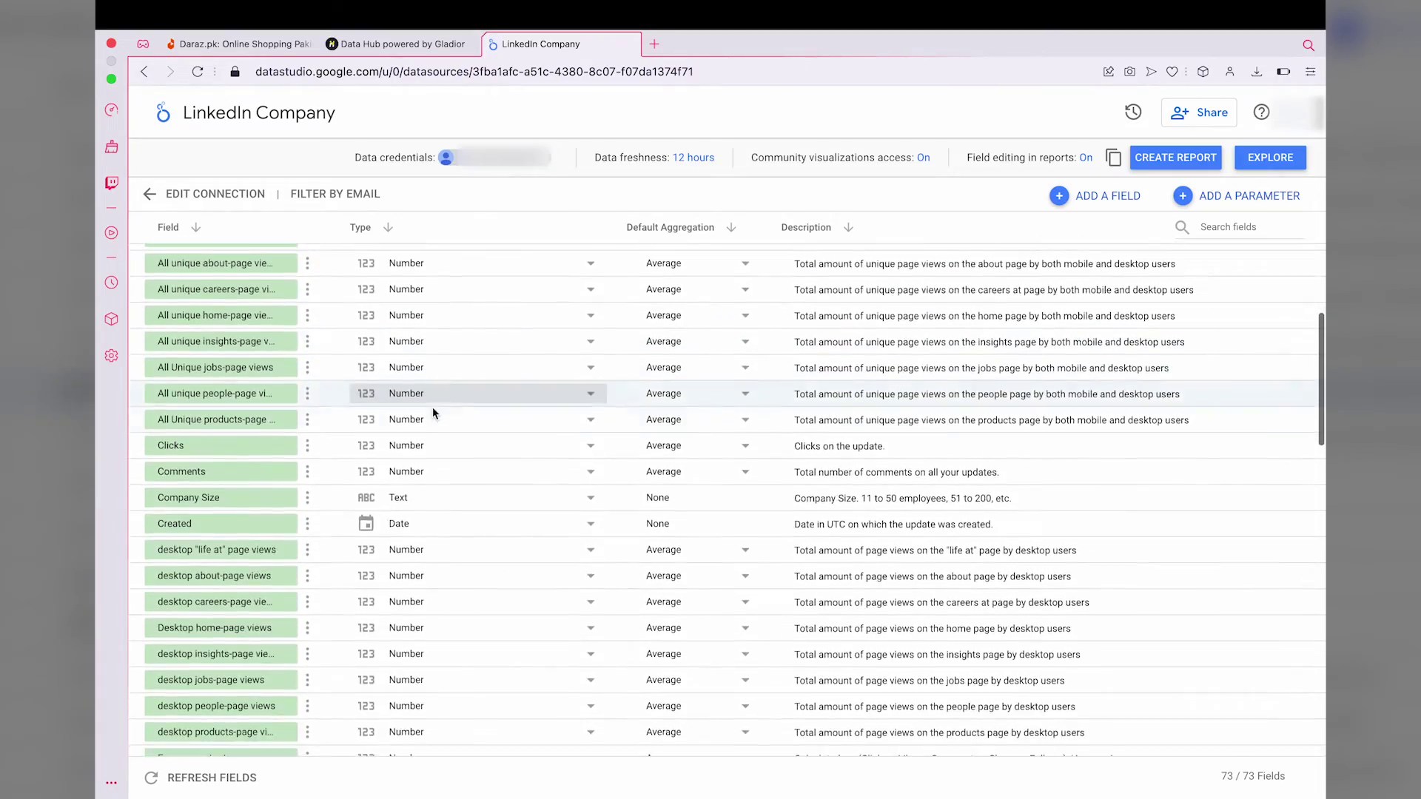
scroll(434, 413, down, 10)
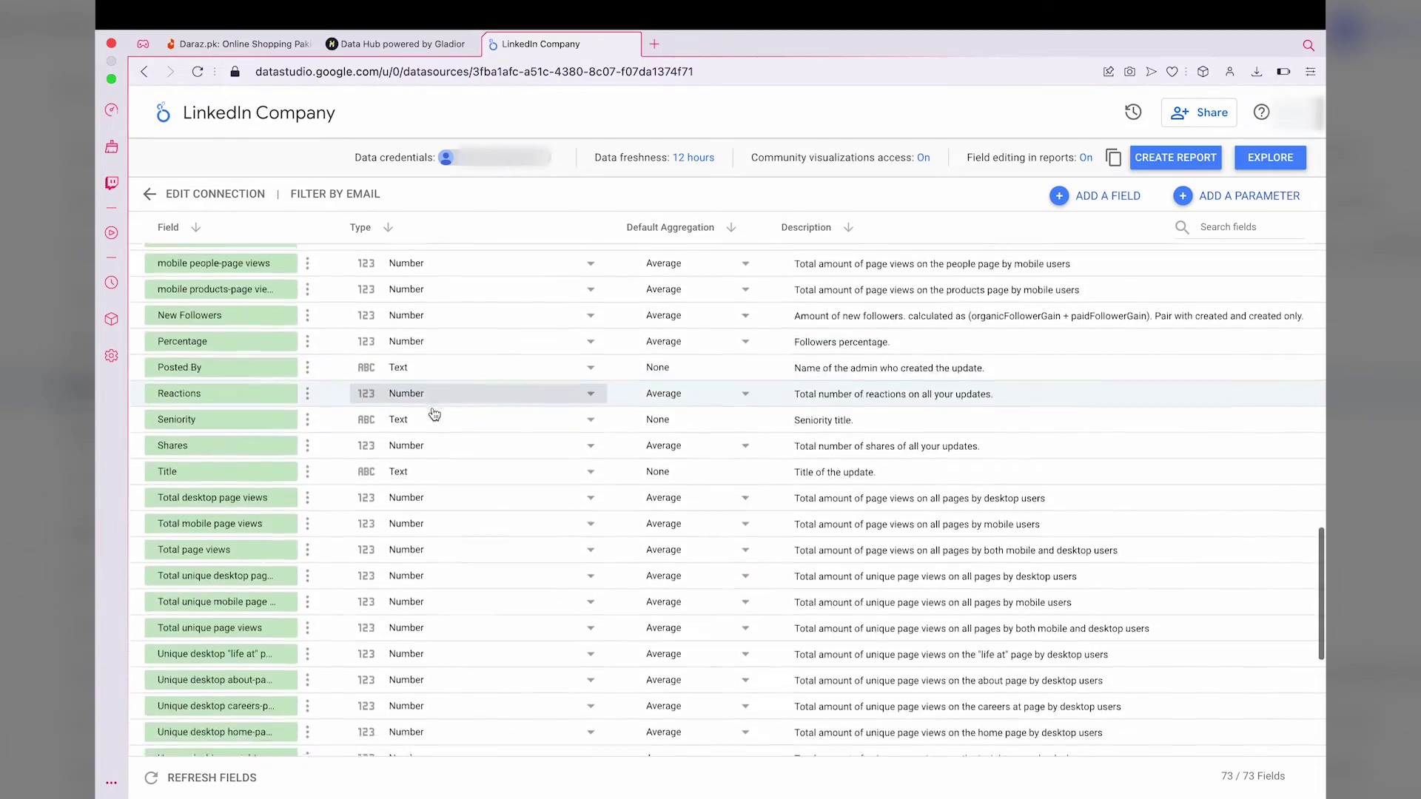
scroll(434, 412, up, 18)
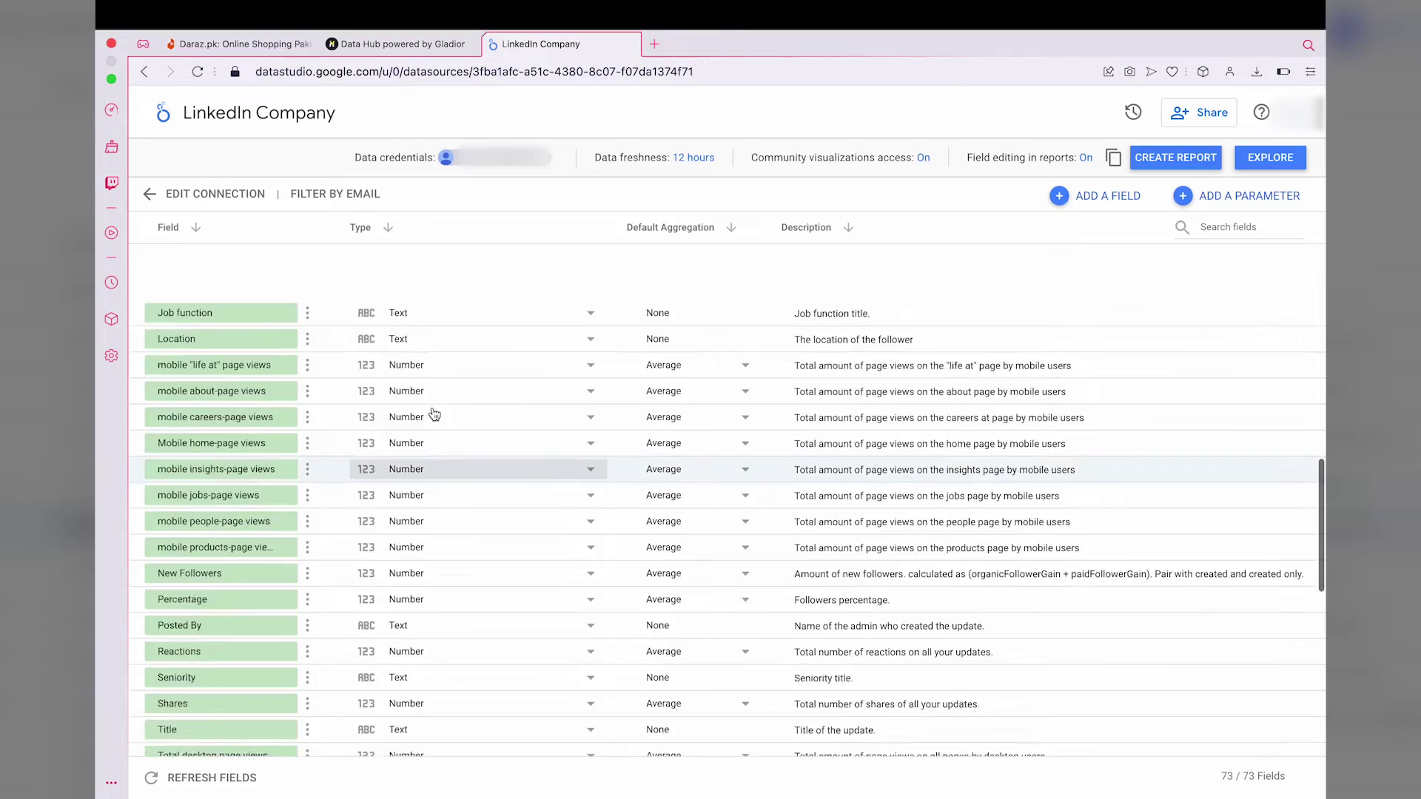
scroll(455, 356, up, 2)
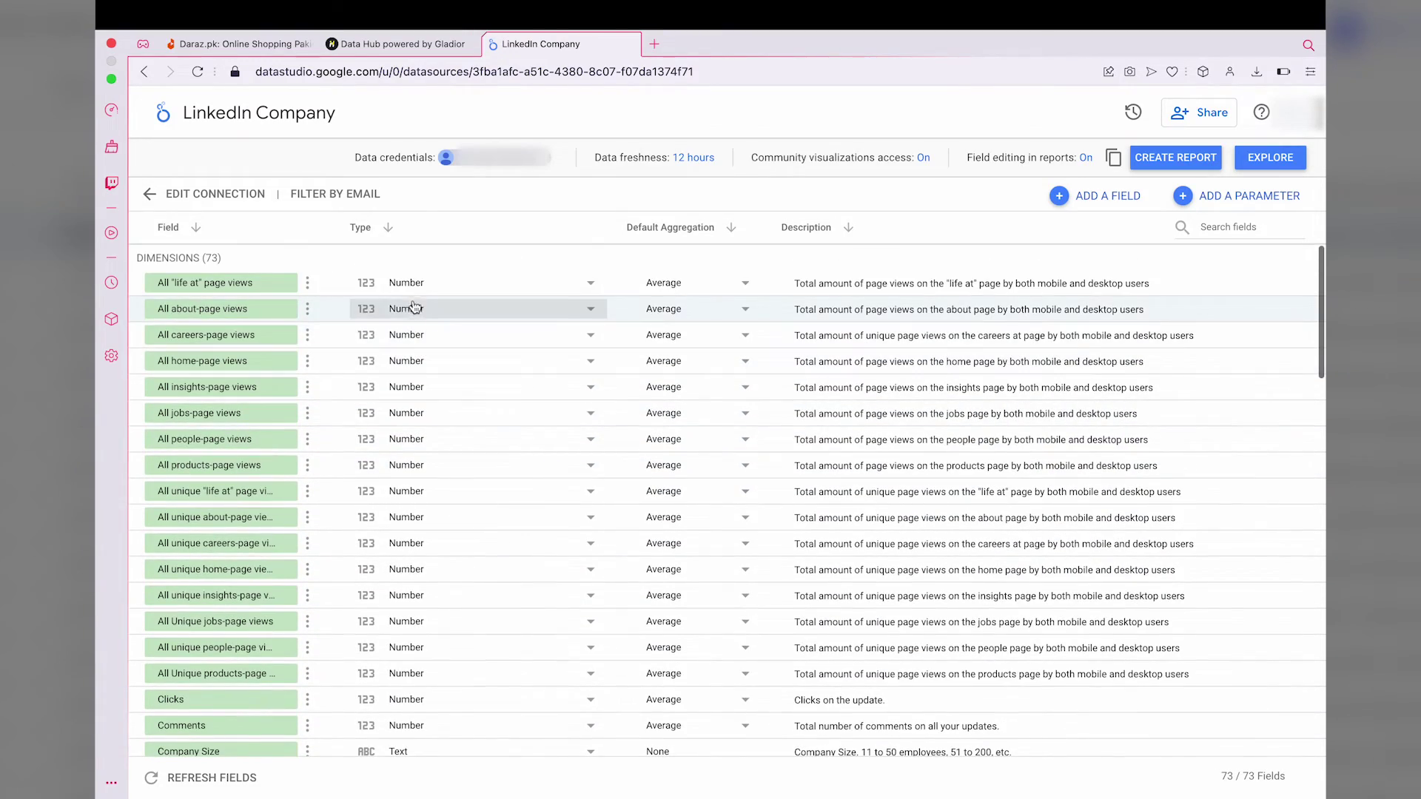
scroll(642, 506, down, 10)
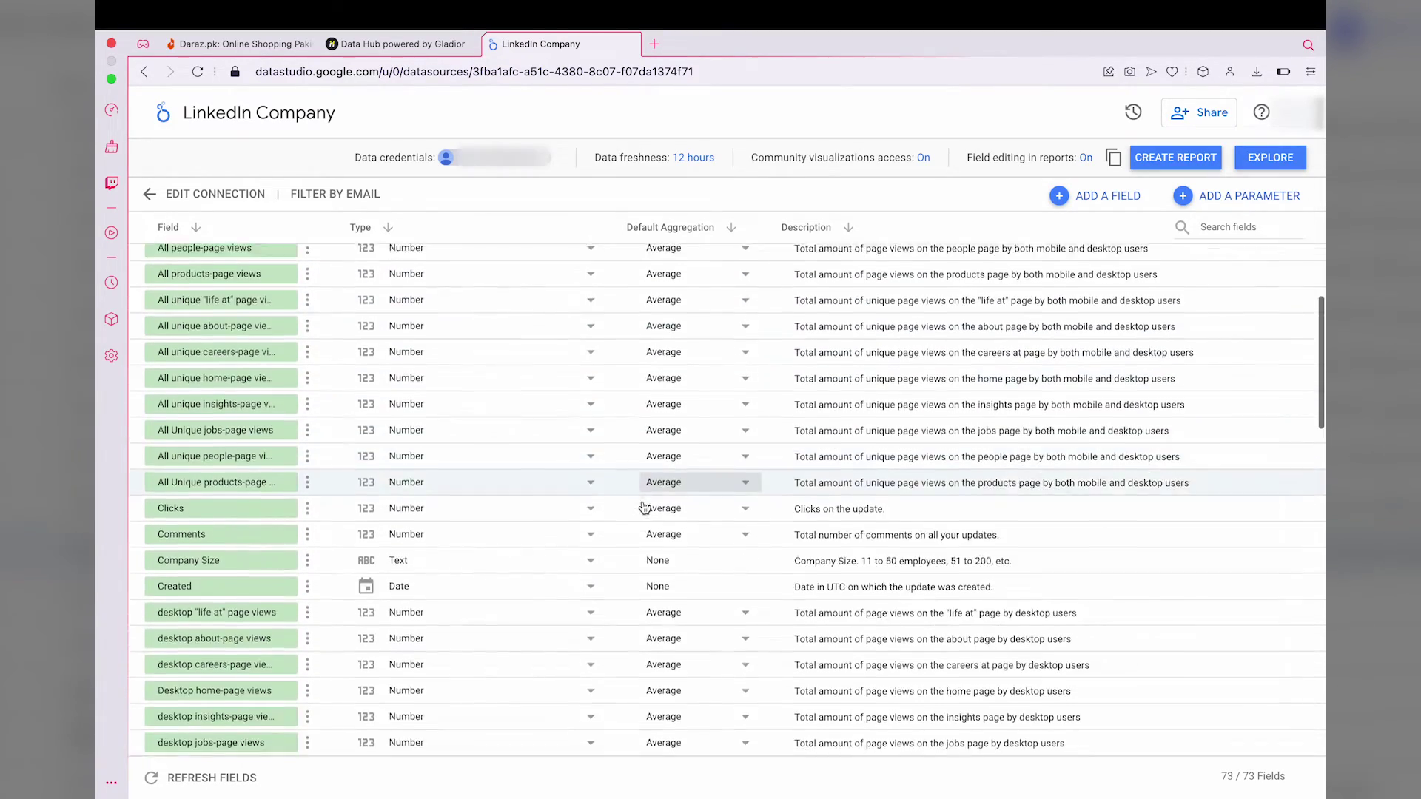
scroll(644, 506, down, 6)
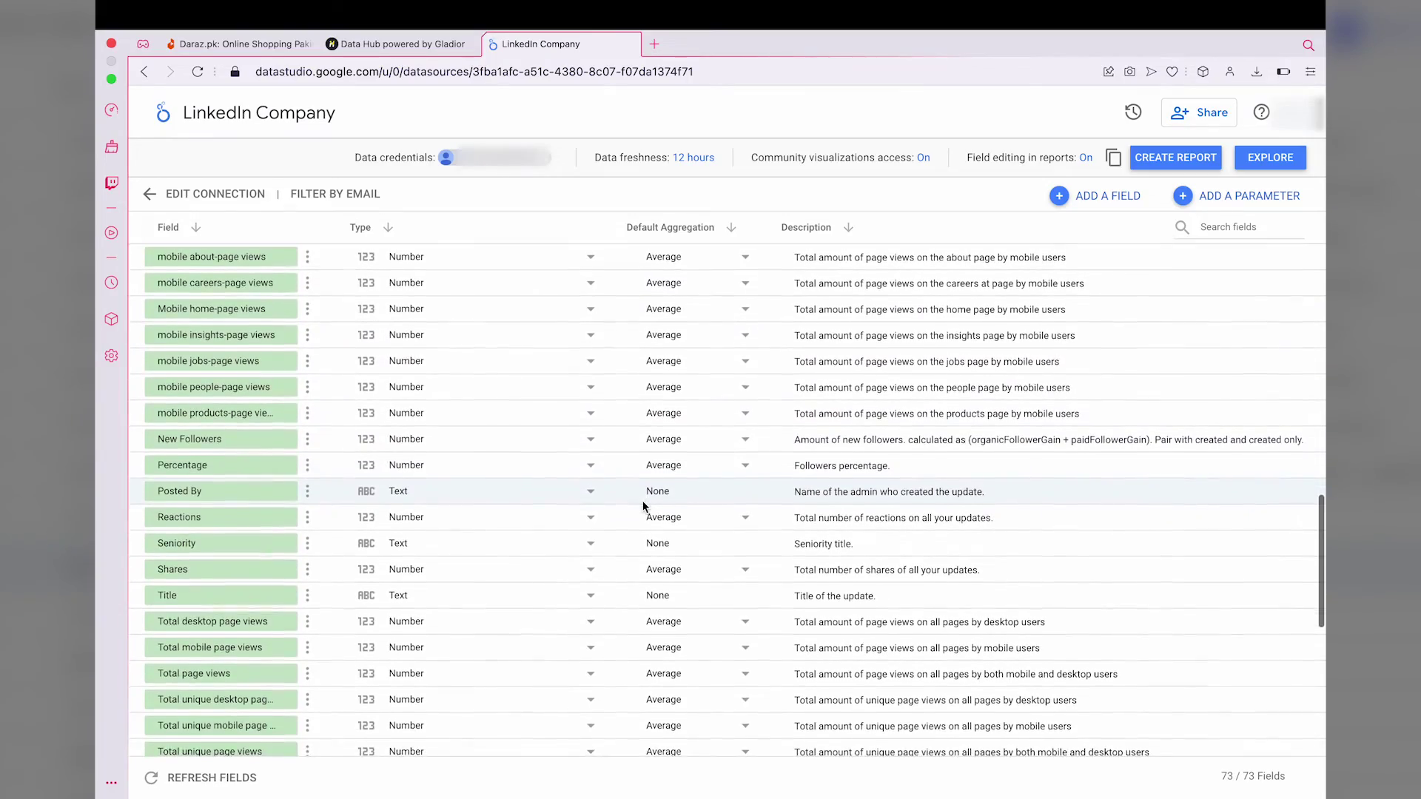
scroll(569, 500, up, 10)
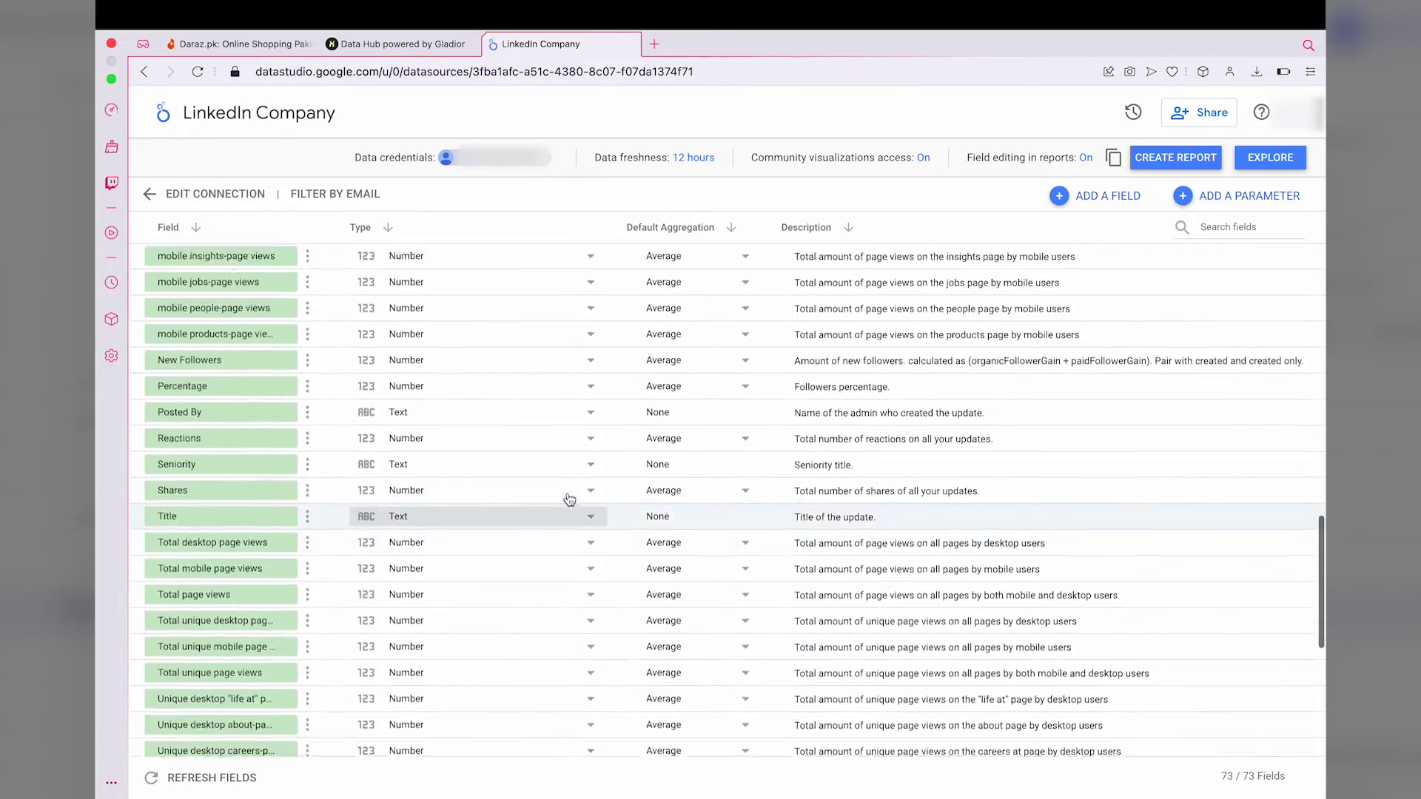
scroll(343, 429, up, 8)
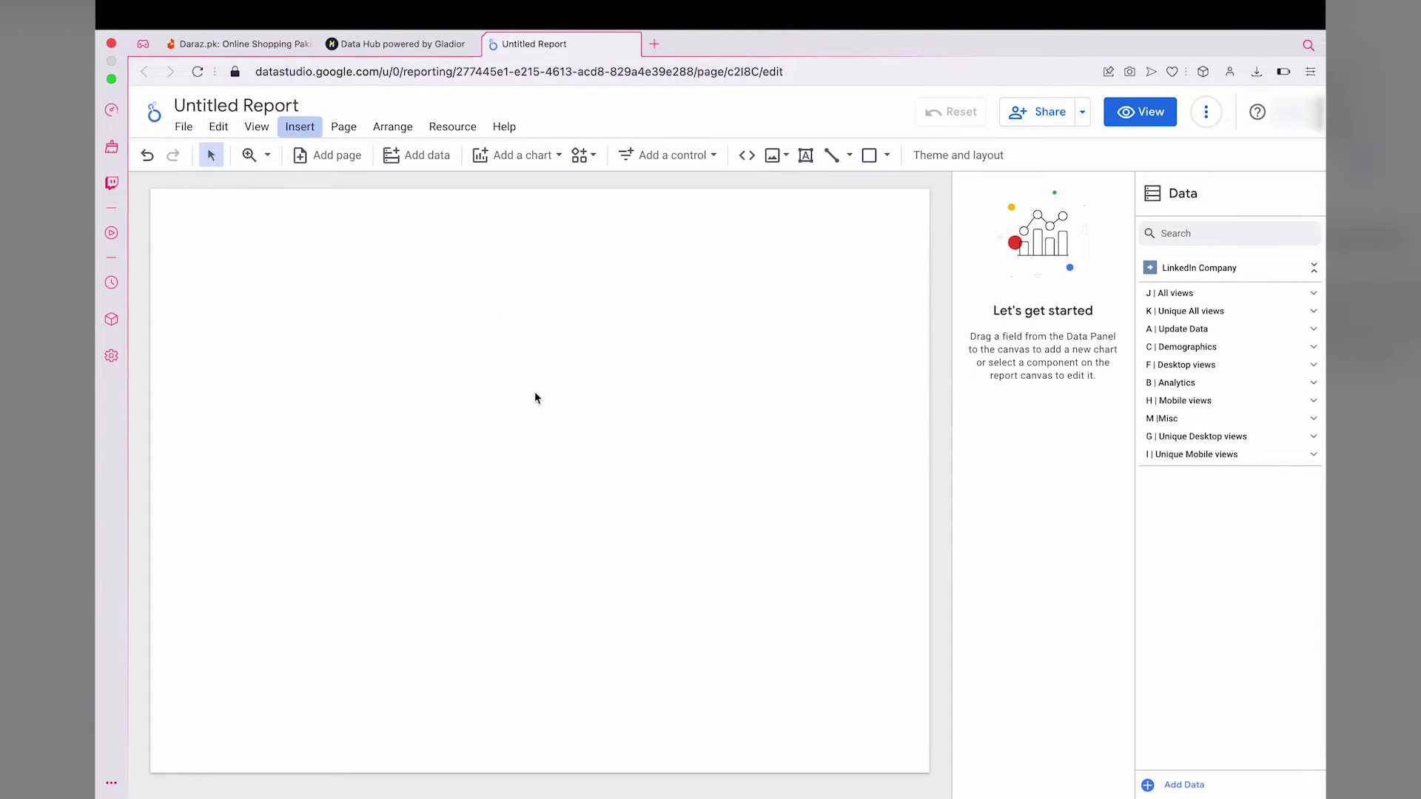
Step: Collapse the LinkedIn Company field groups, leaving the All views group hidden
click(1203, 273)
click(1185, 297)
click(1186, 299)
click(1186, 299)
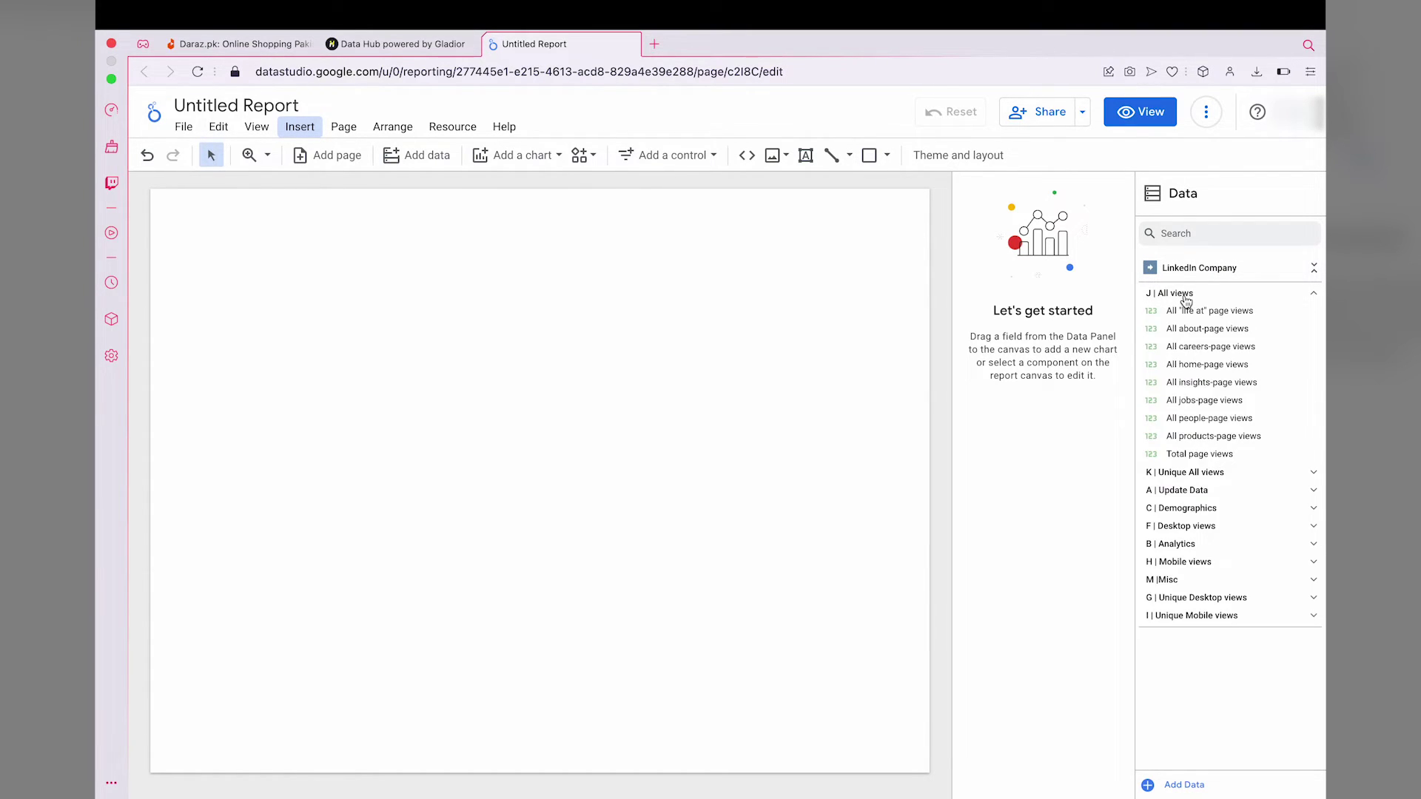
click(1186, 299)
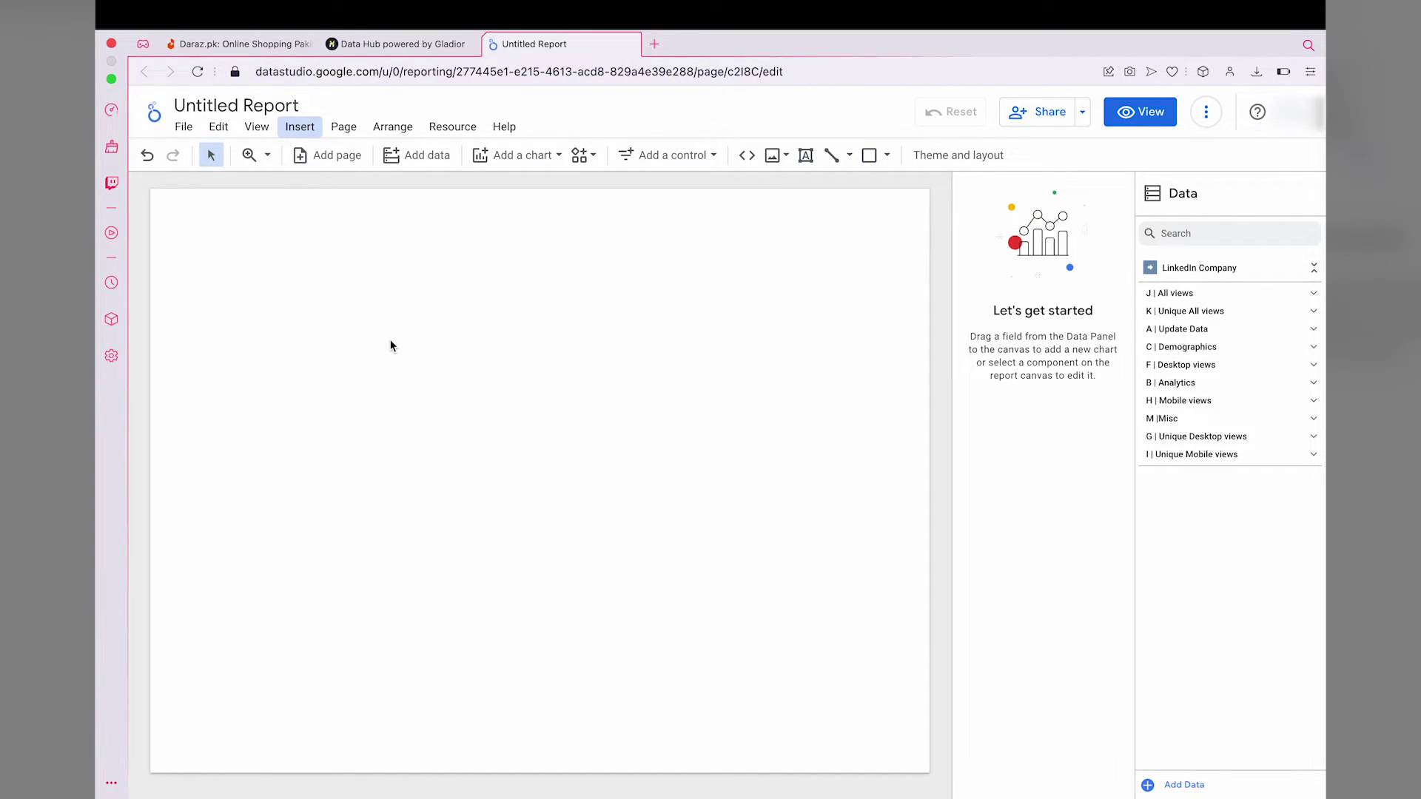
Step: Insert a pie chart and draw it across the page's upper left
click(305, 132)
click(318, 223)
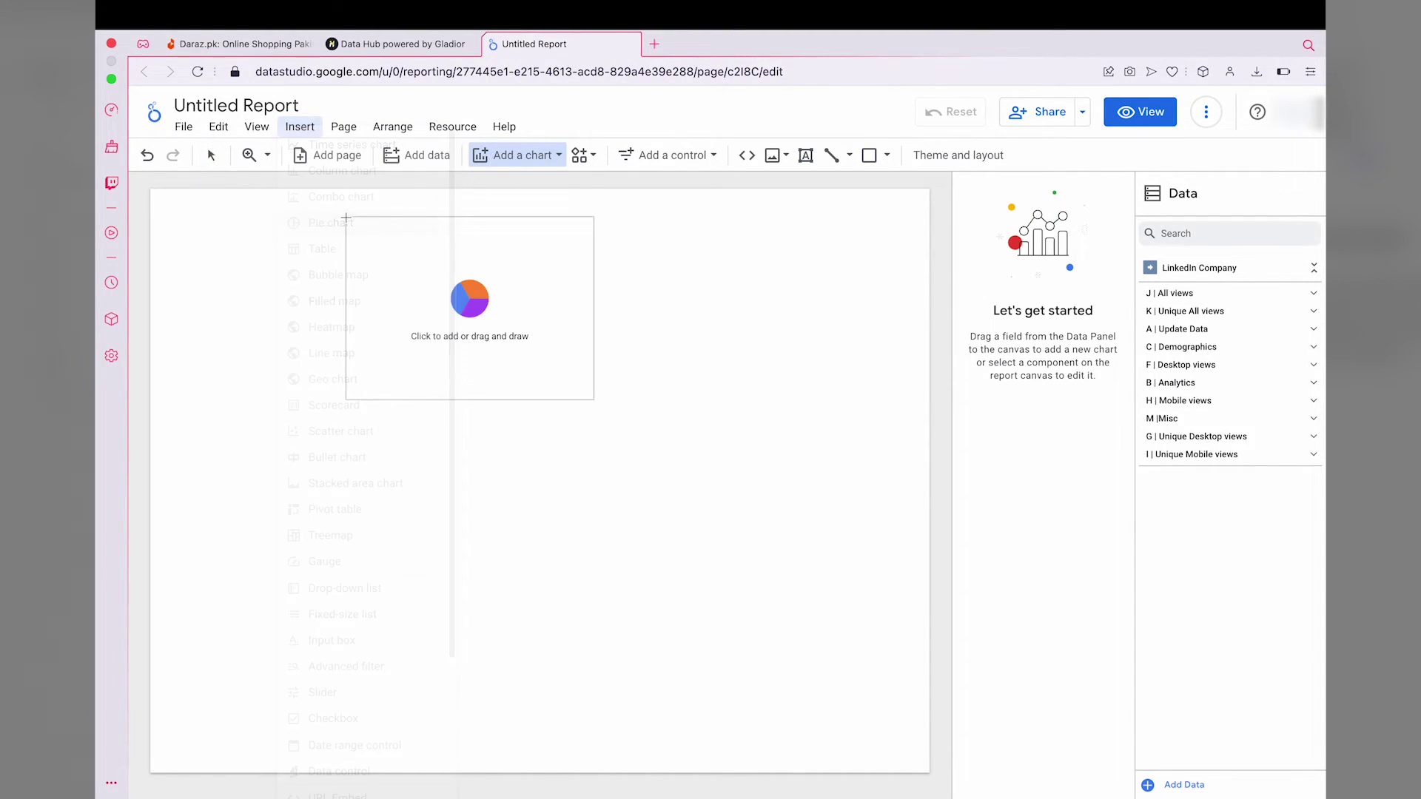
mouse_move(170, 236)
mouse_down()
mouse_move(523, 501)
mouse_move(607, 624)
mouse_up()
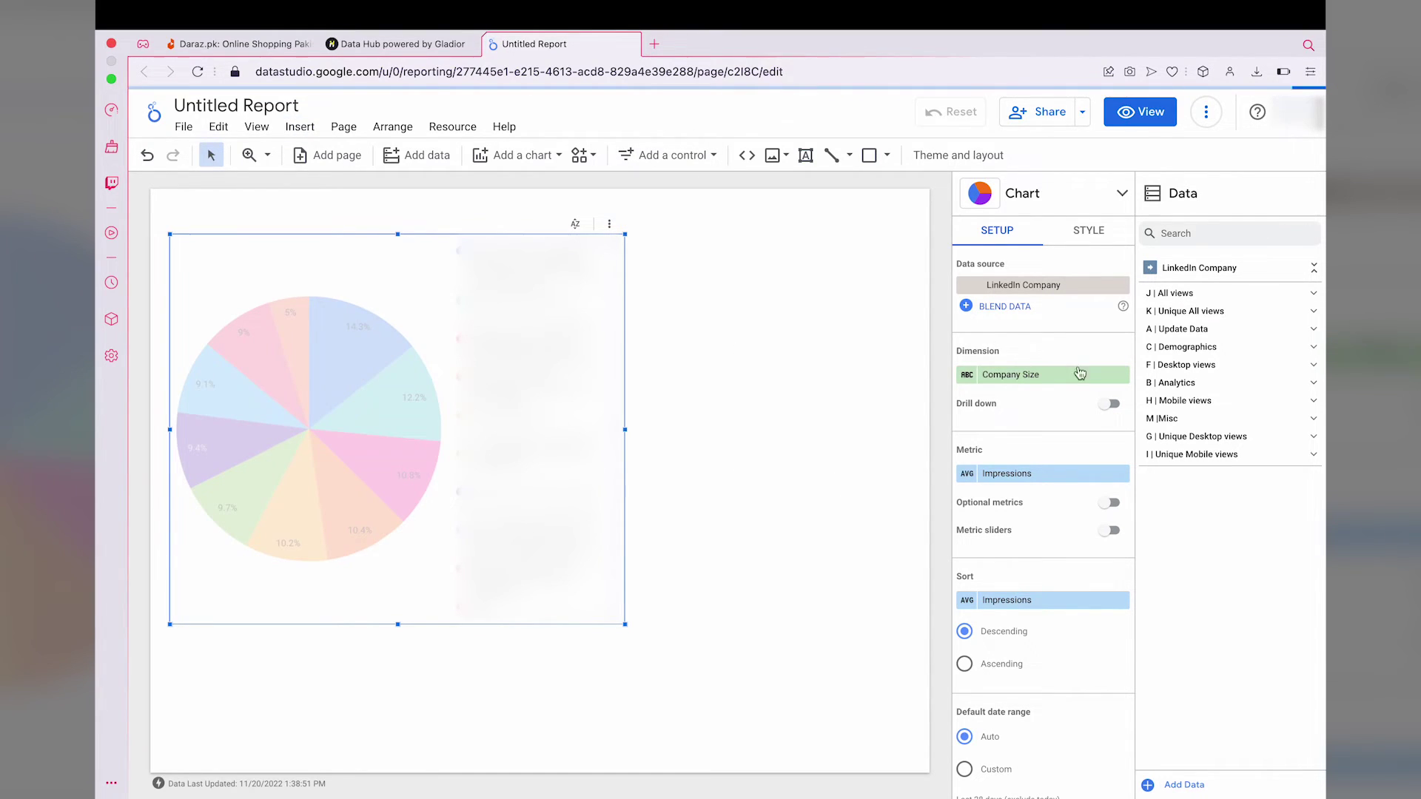
Step: Replace the Impressions metric with Visitors, aggregated as Sum instead of Average
click(1008, 474)
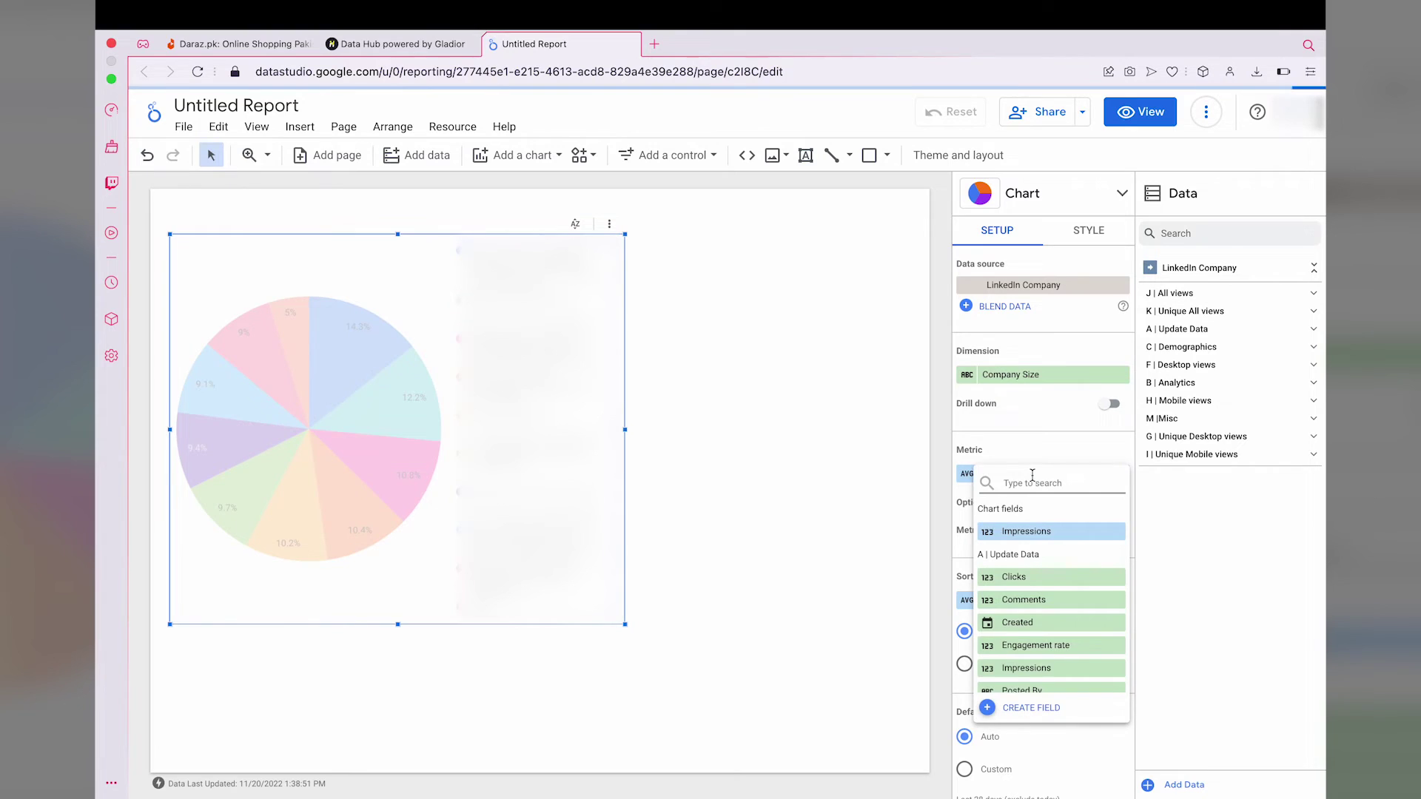
text(visi)
click(1029, 531)
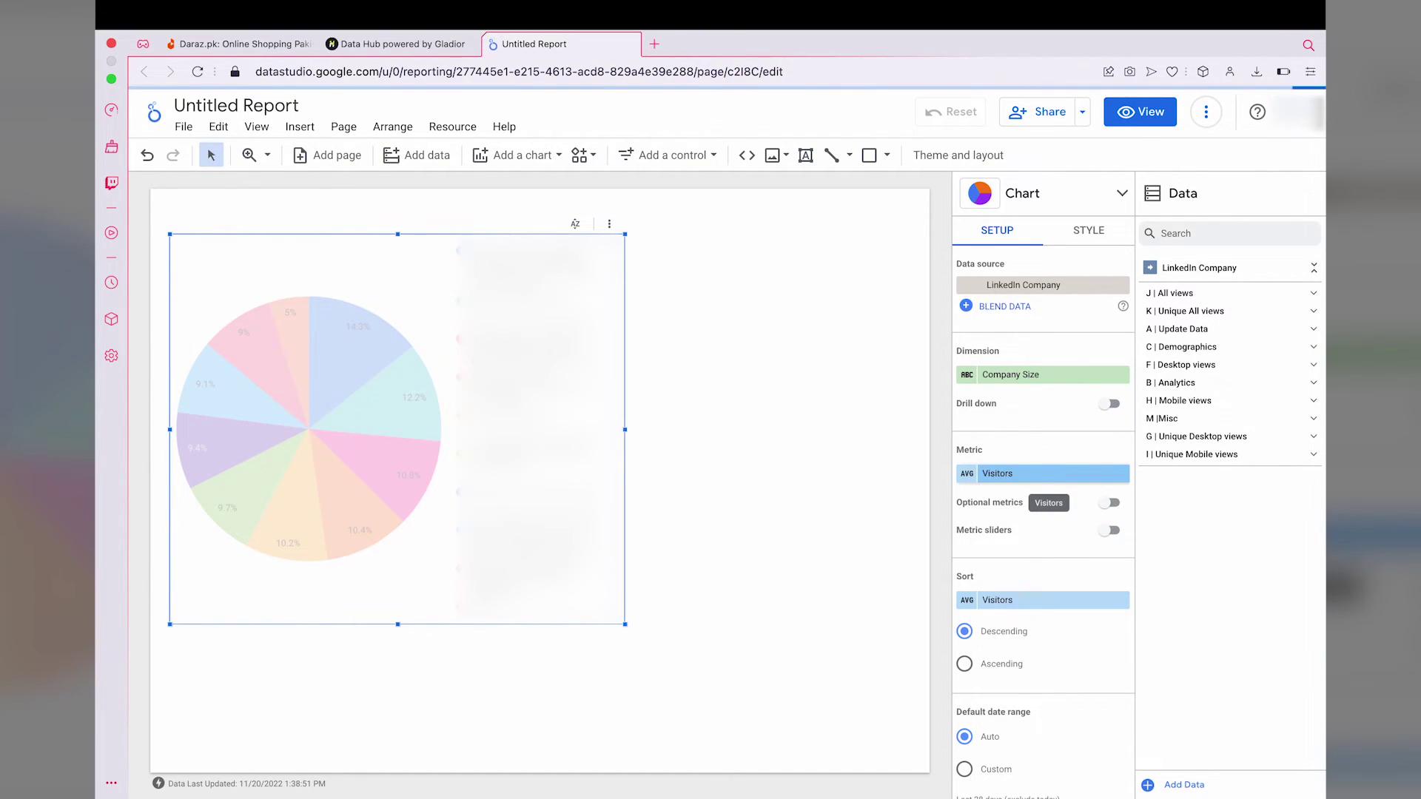
click(966, 477)
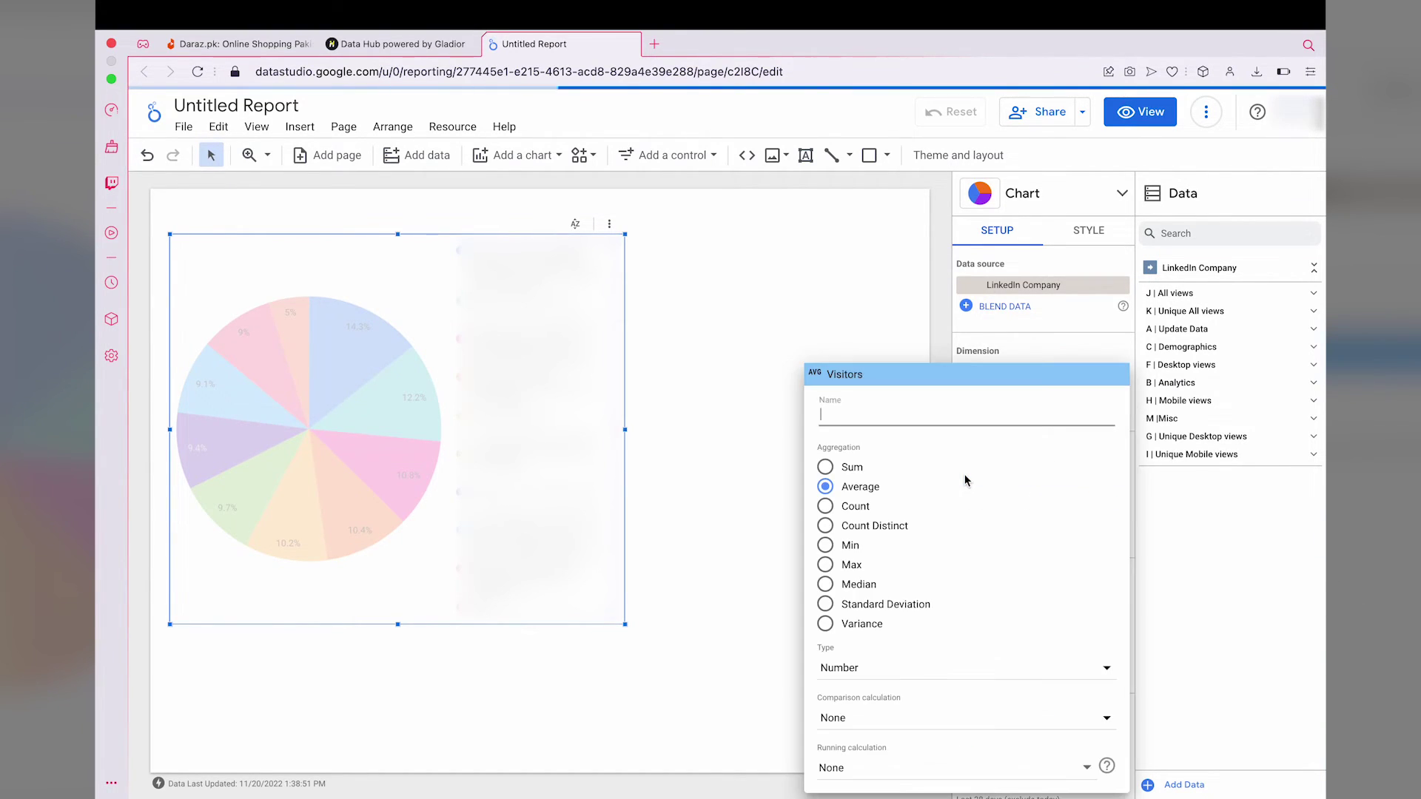
click(826, 467)
click(703, 510)
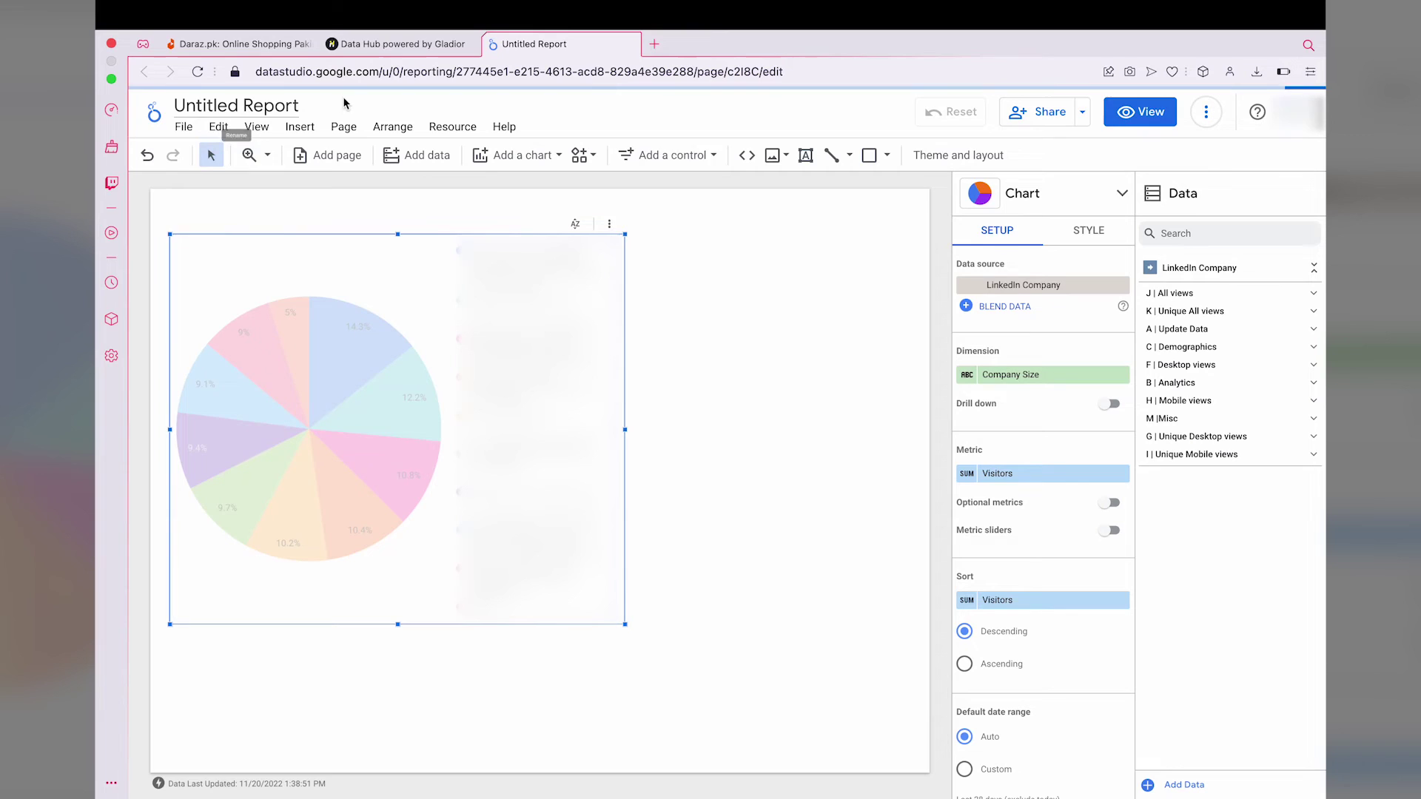
click(758, 457)
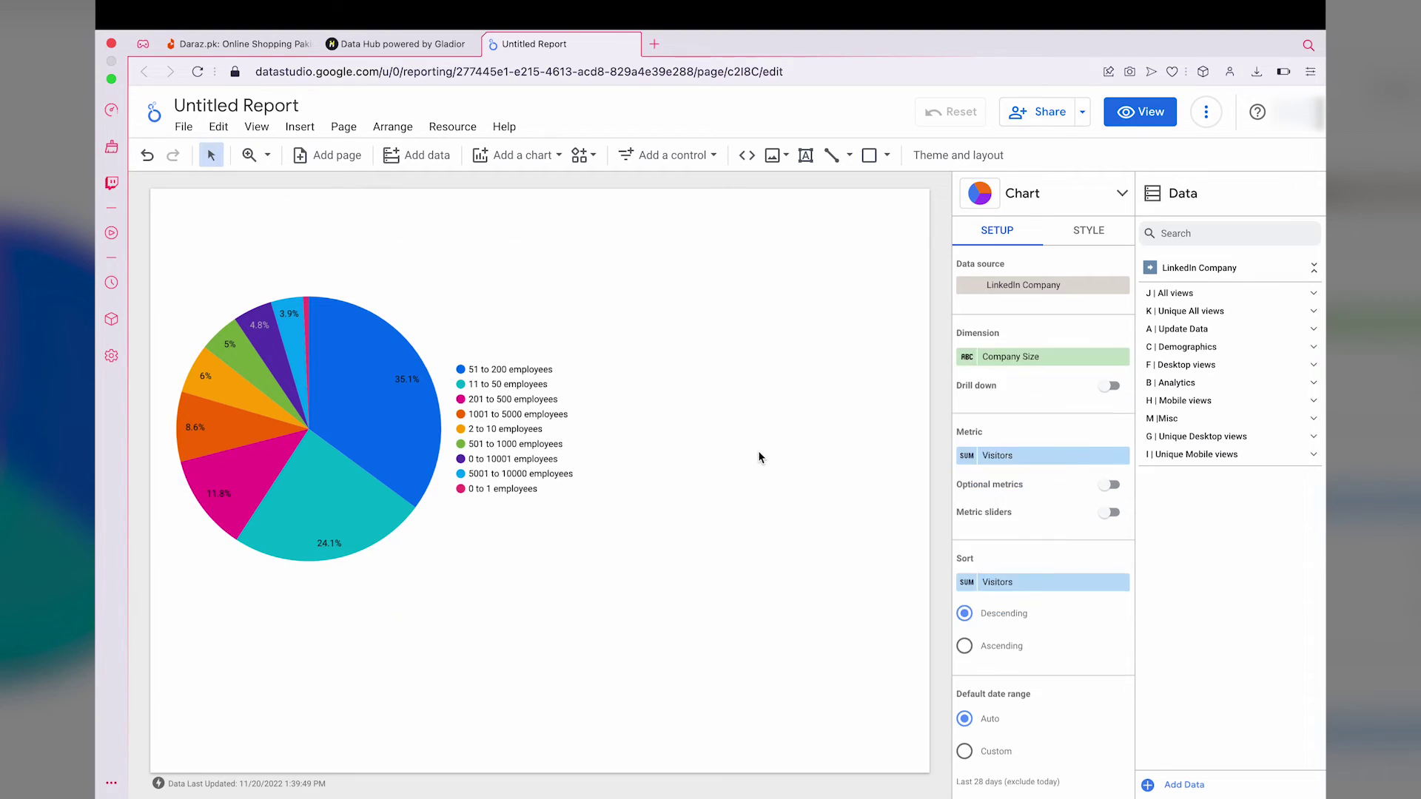
click(452, 332)
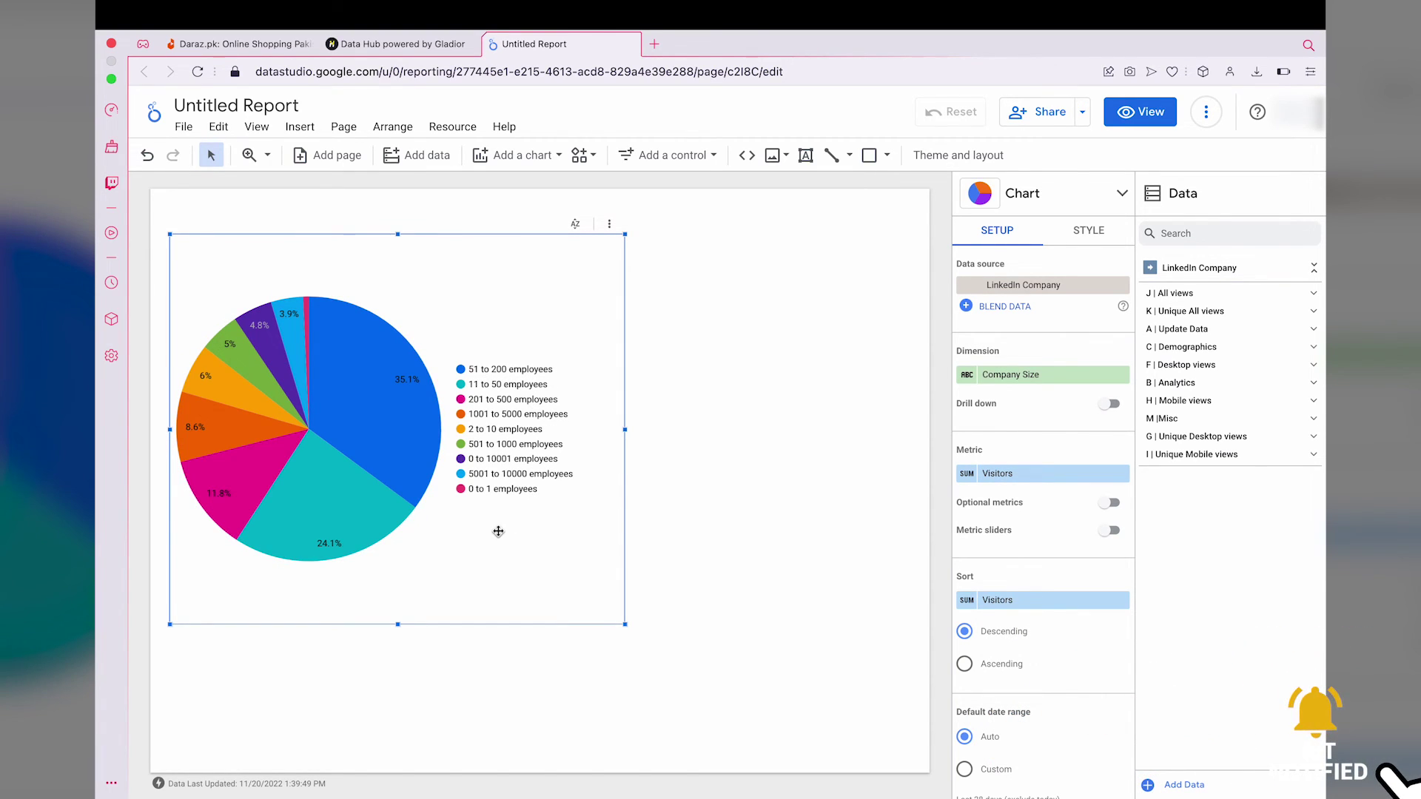
click(683, 548)
click(553, 533)
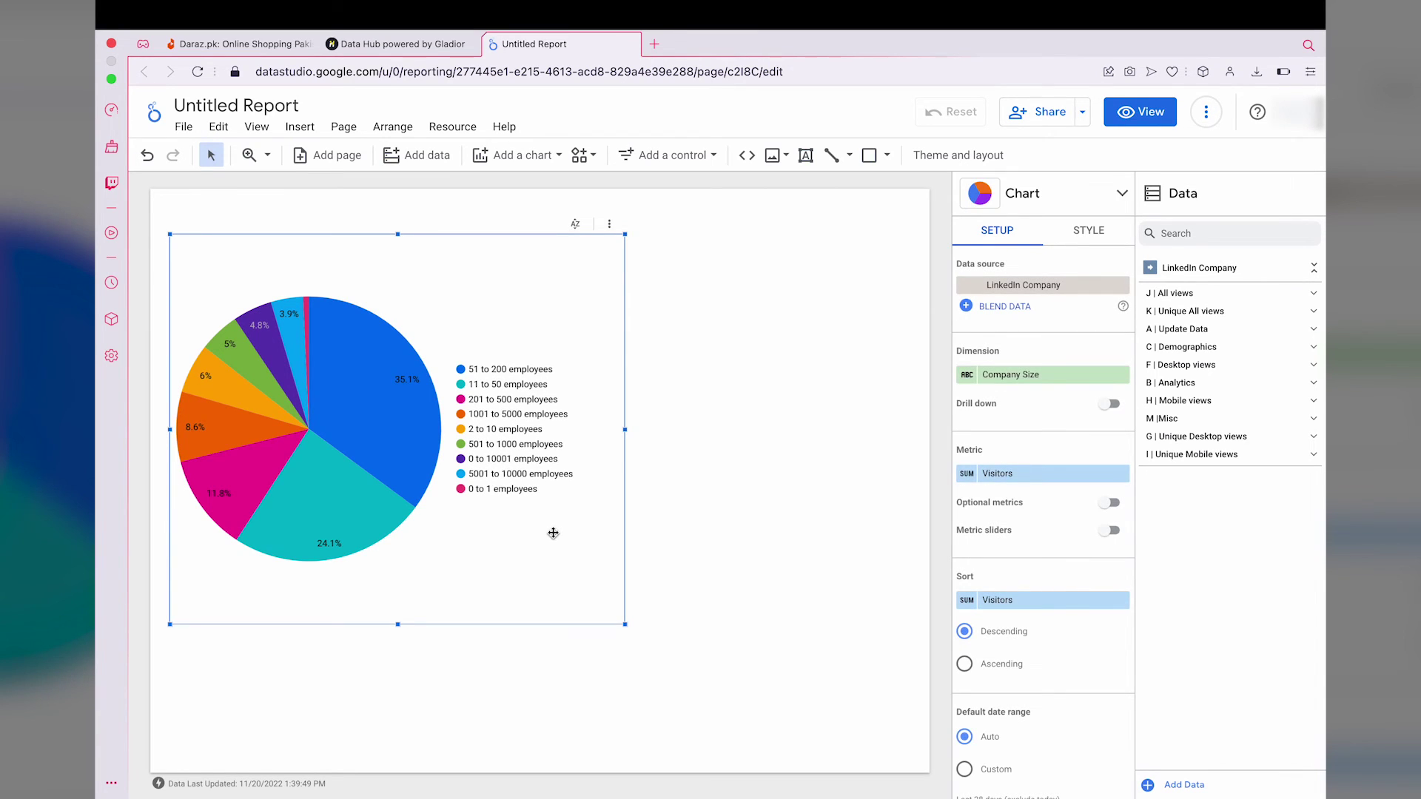